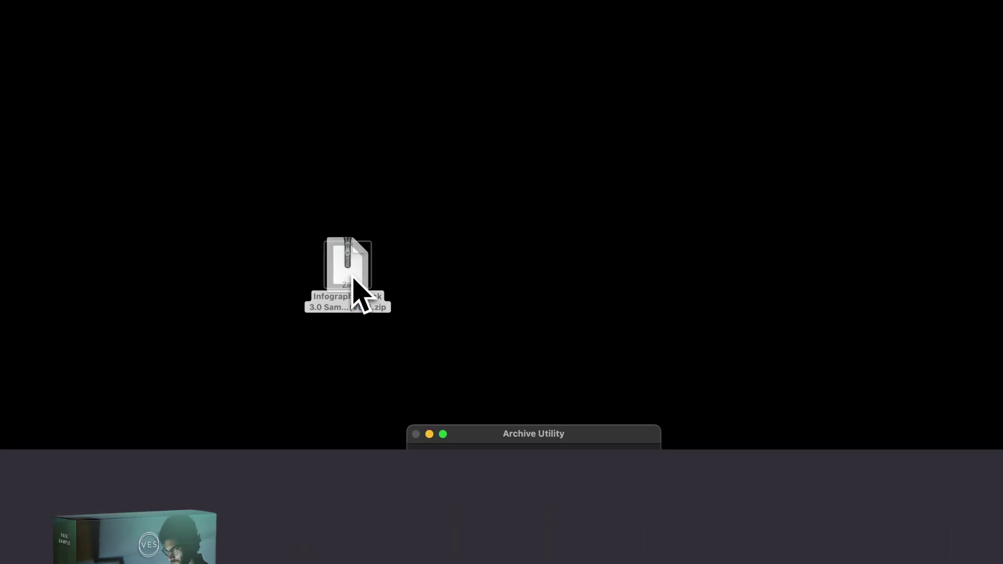
# Step: Open the Infographic Pack sample folder and inspect its PDFs and 18 Poppins font files
pyautogui.doubleClick(367, 281)
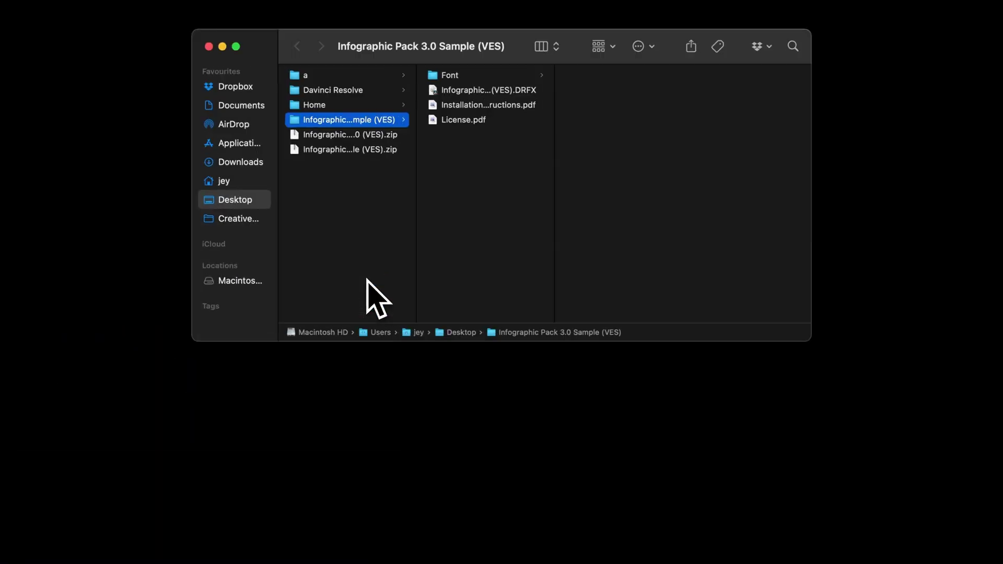
pyautogui.click(463, 121)
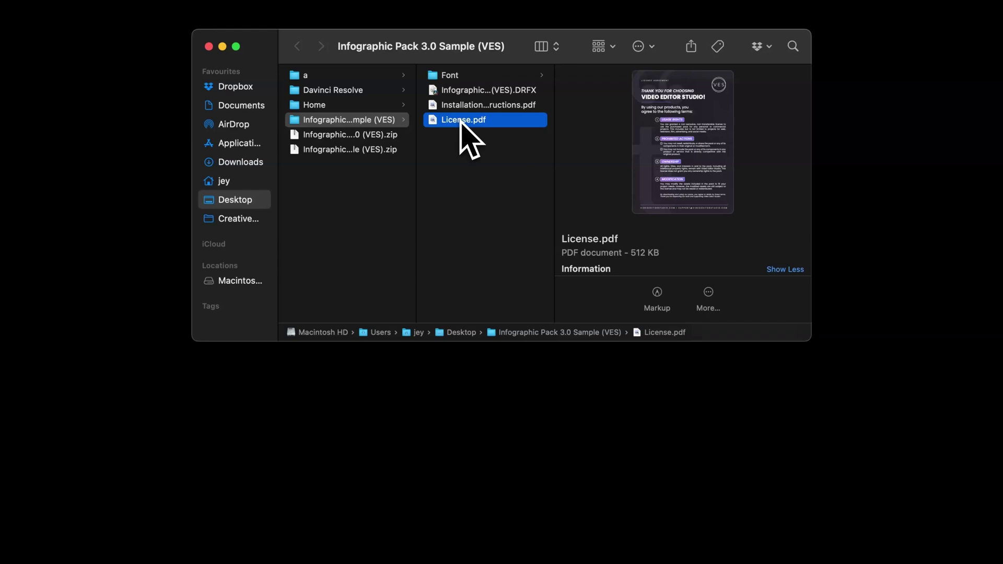
pyautogui.click(462, 108)
pyautogui.click(473, 92)
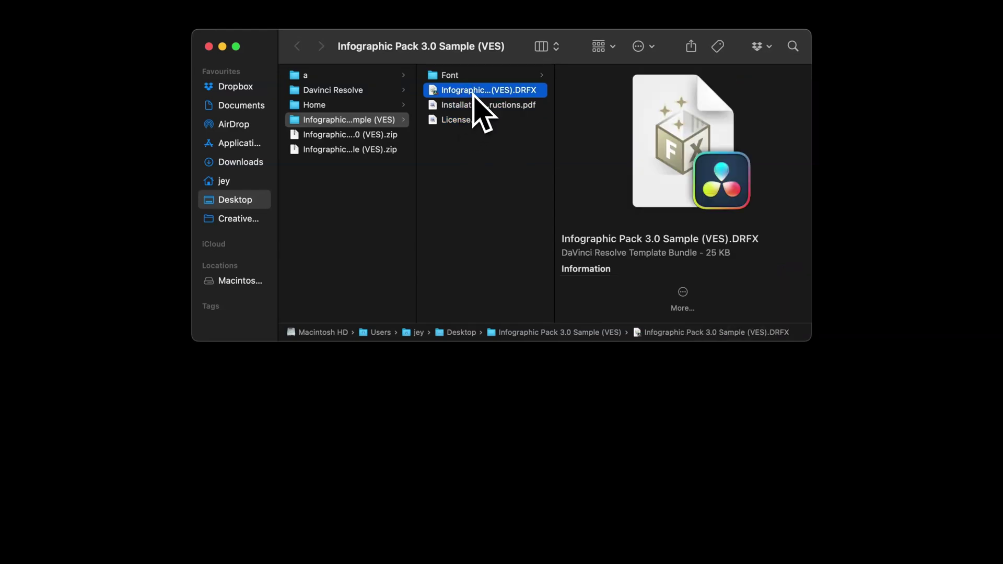
pyautogui.click(471, 76)
pyautogui.click(623, 80)
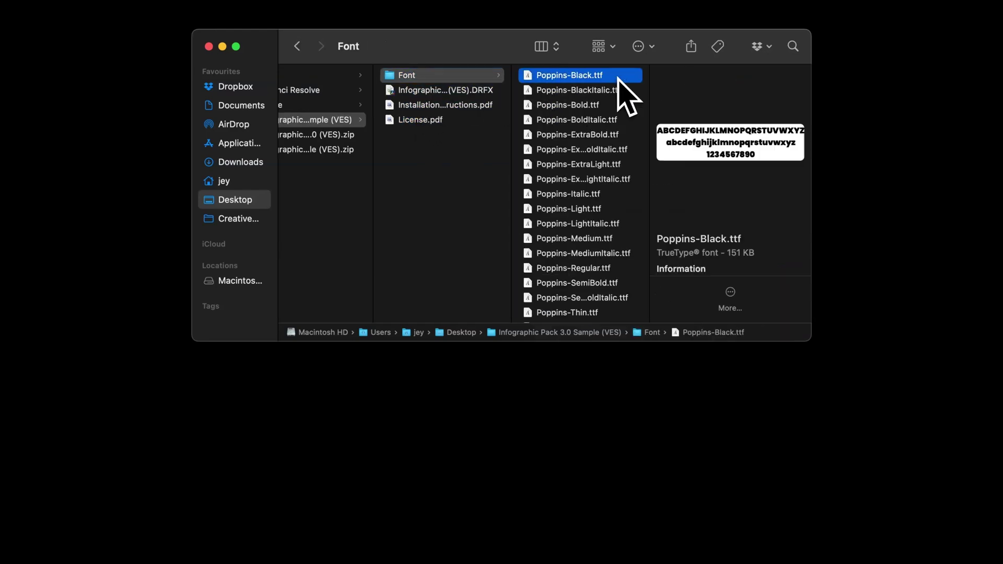
pyautogui.scroll(-2, 594, 246)
pyautogui.keyDown('shift'); pyautogui.click(560, 310); pyautogui.keyUp('shift')
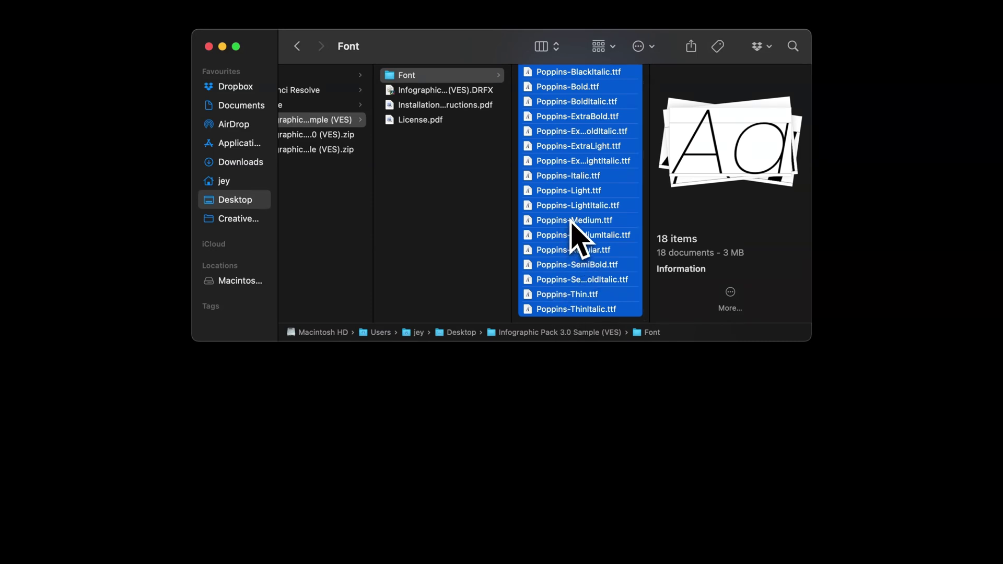
# Step: Install the DRFX template bundle into DaVinci Resolve, overwriting the existing copy
pyautogui.click(465, 90)
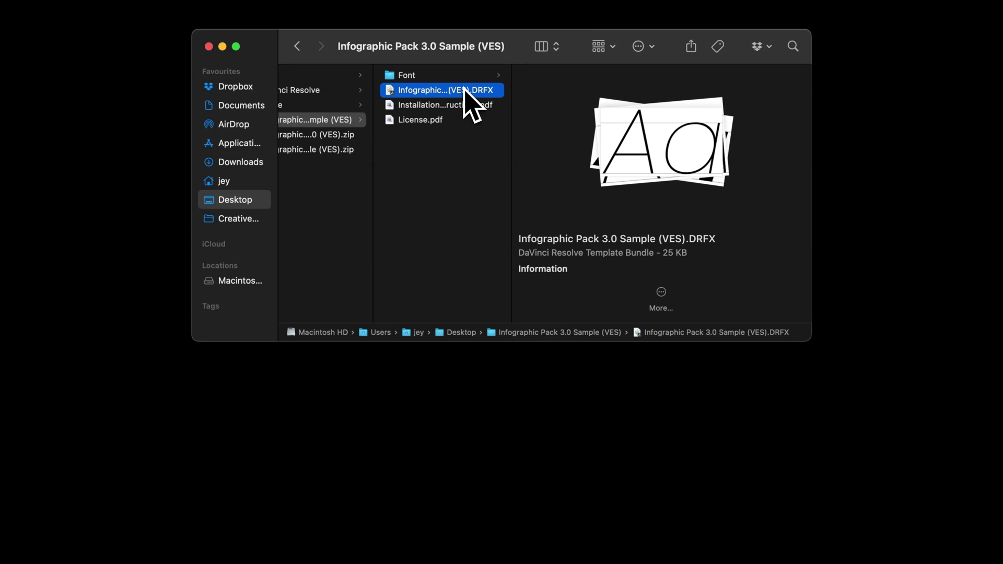
pyautogui.doubleClick(464, 91)
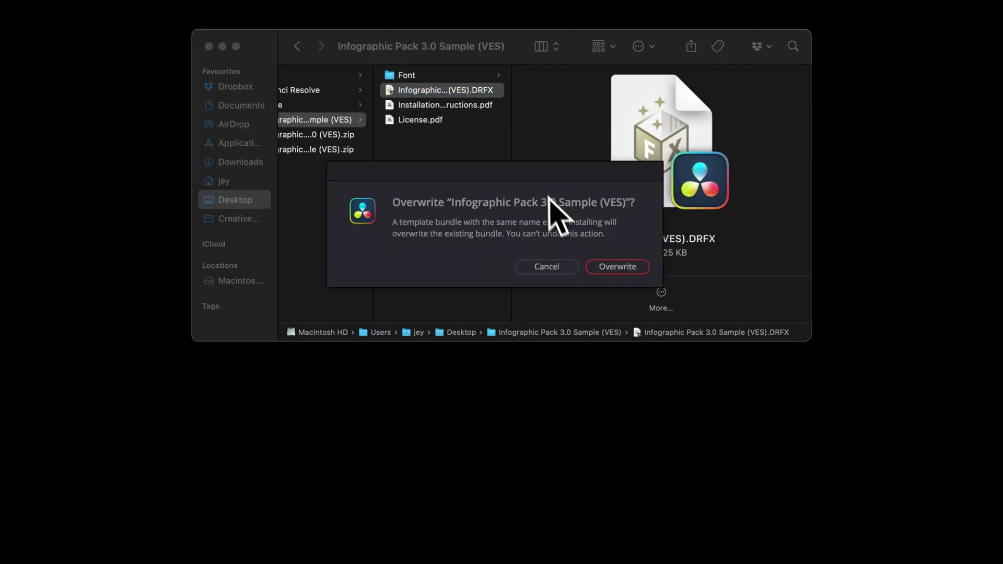
pyautogui.click(645, 269)
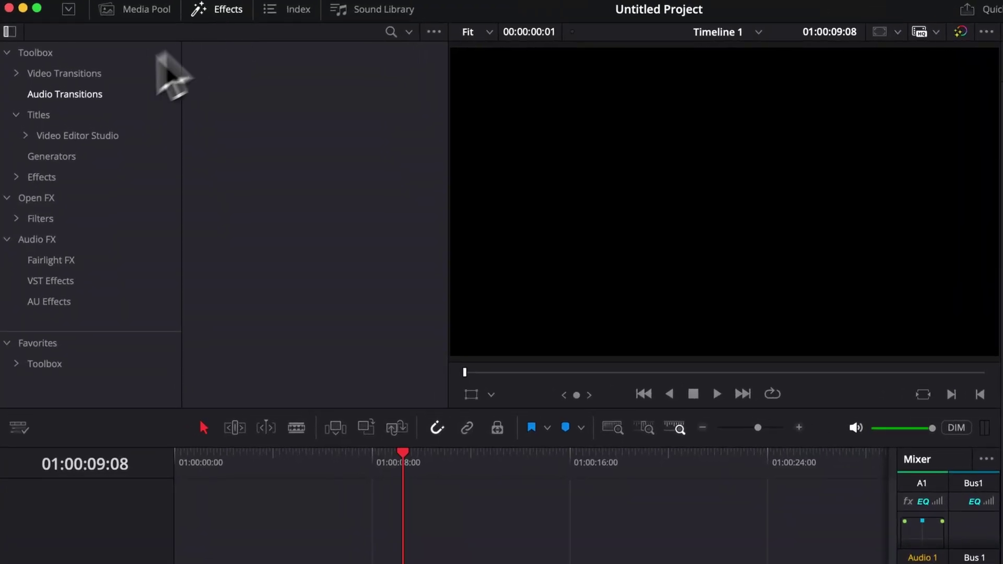
# Step: Expand Video Editor Studio titles and show the Sample pack's chart templates
pyautogui.click(27, 139)
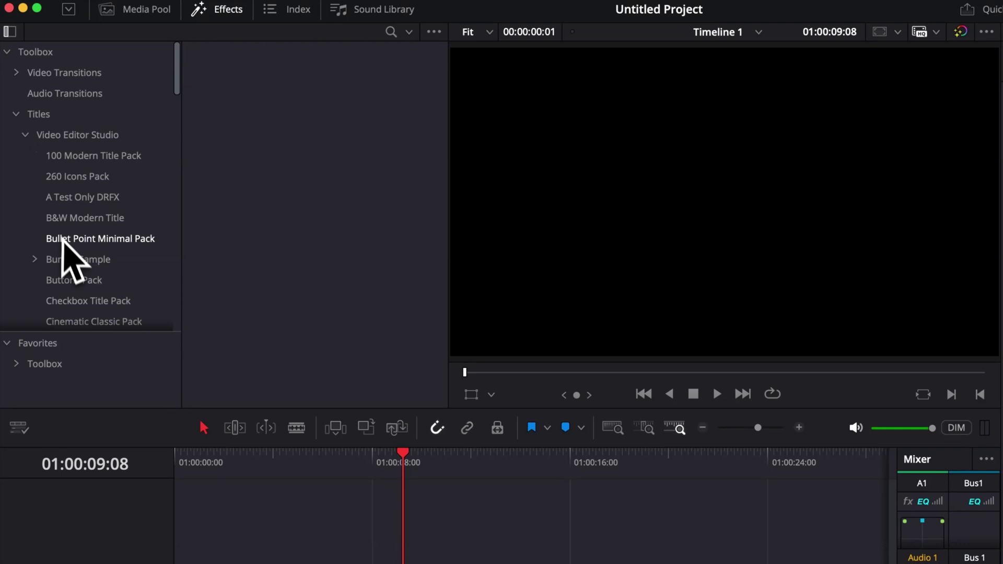
pyautogui.scroll(-10, 66, 256)
pyautogui.scroll(-15, 67, 256)
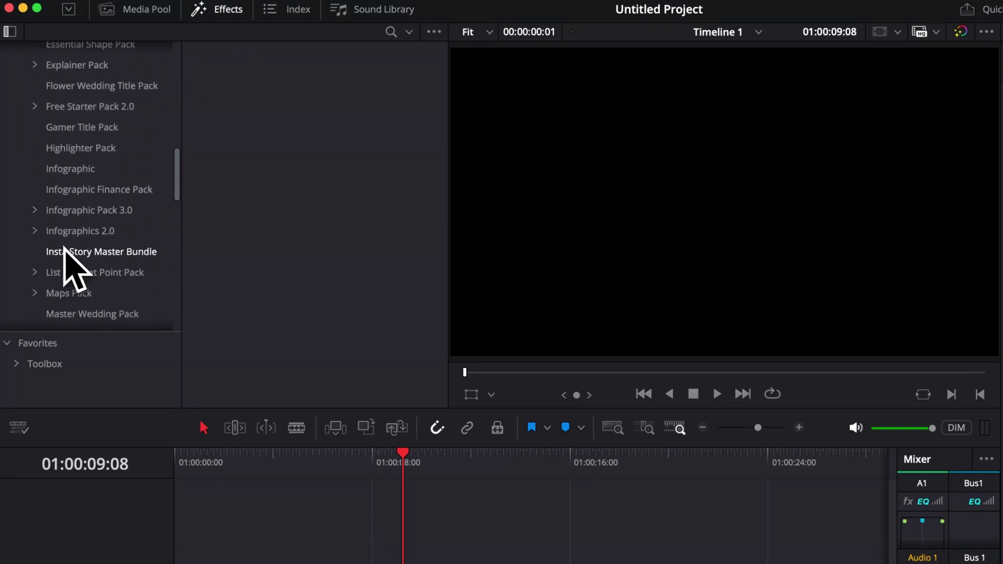
pyautogui.click(63, 166)
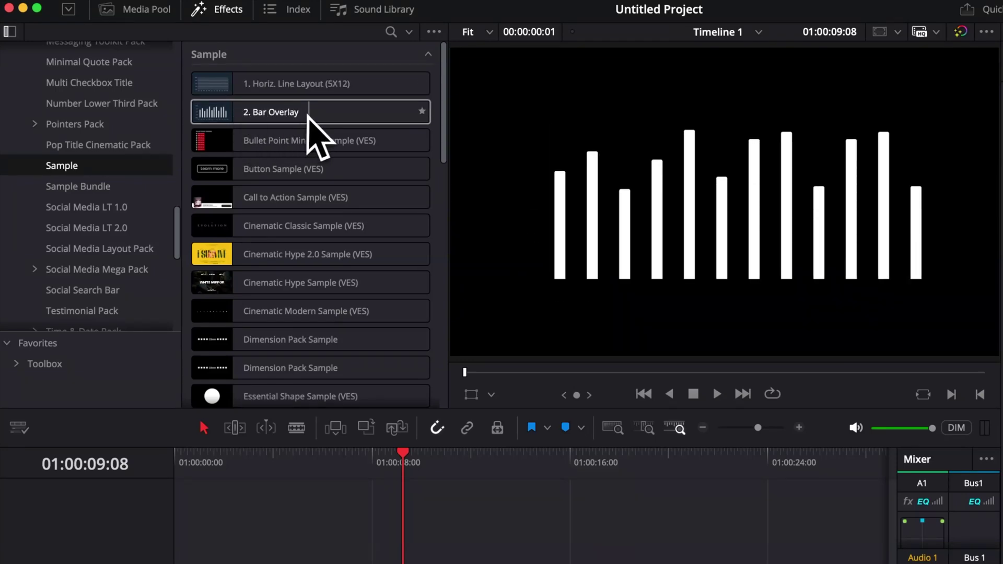
# Step: Place Horiz. Line Layout (5X12) on V1 and 2. Bar Overlay on V2 at the timeline start
pyautogui.moveTo(284, 90); pyautogui.dragTo(210, 563)
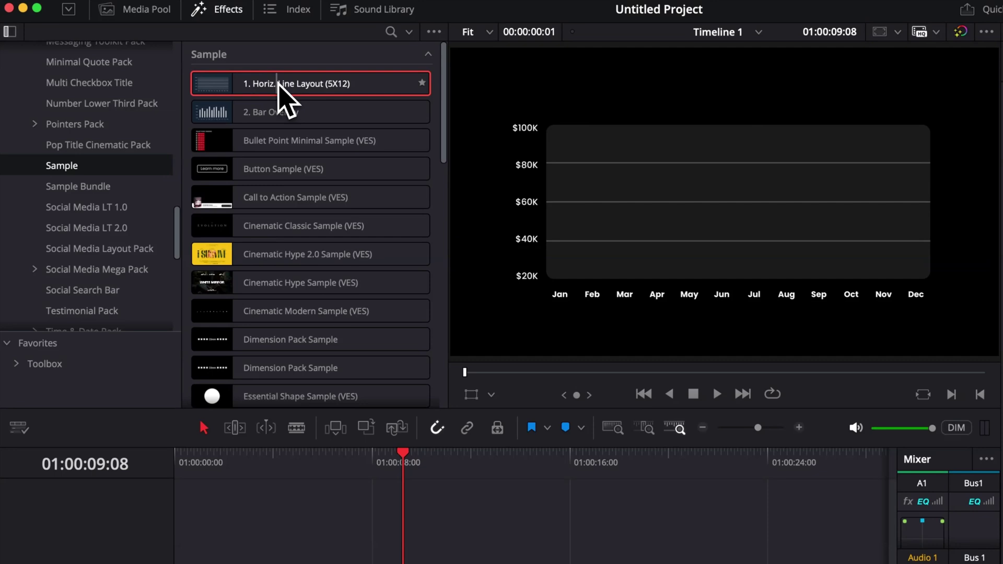
pyautogui.moveTo(139, 465); pyautogui.dragTo(136, 466)
pyautogui.moveTo(194, 84); pyautogui.dragTo(135, 459)
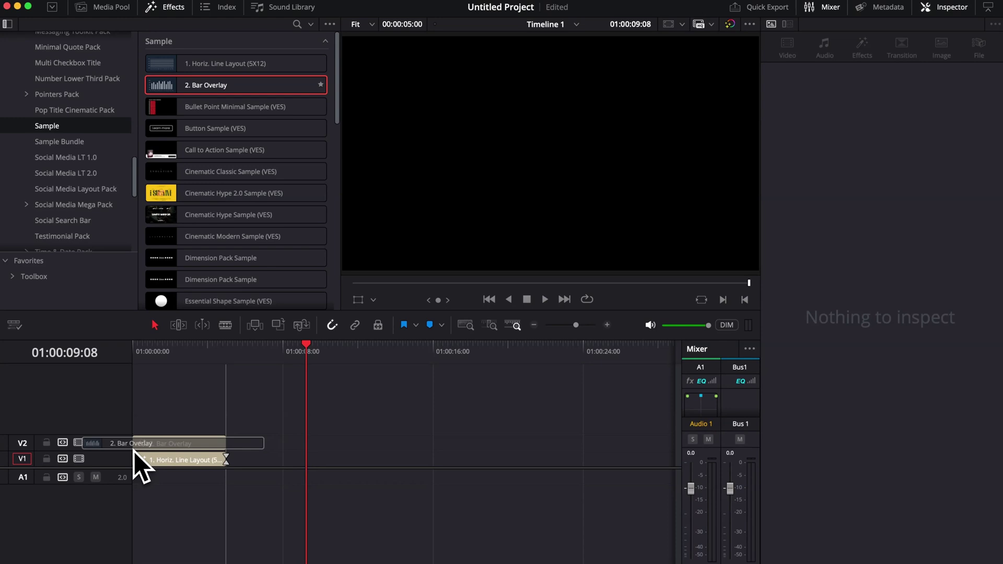
pyautogui.moveTo(226, 460); pyautogui.dragTo(308, 470)
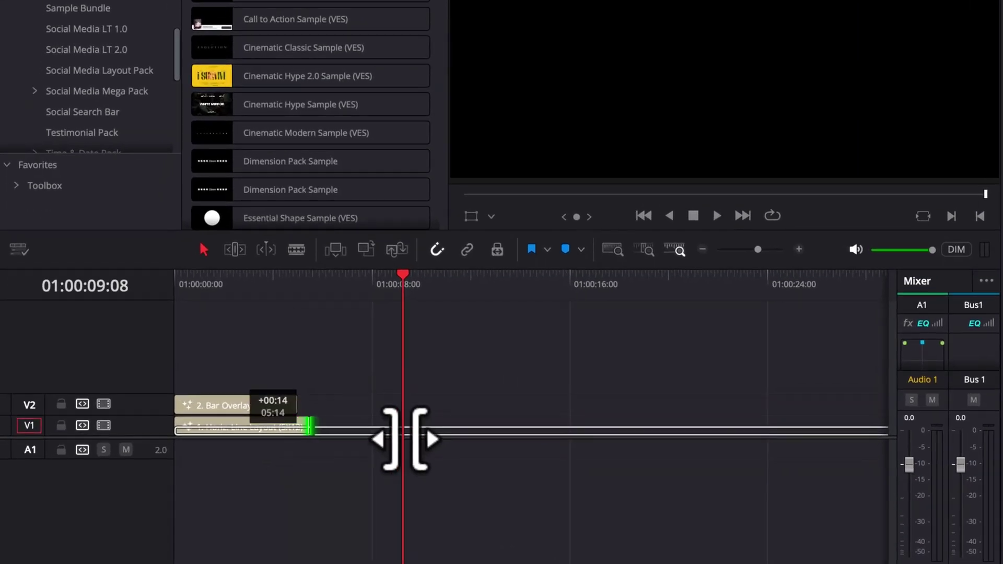
# Step: Extend both title clips to the same end point and view the finished chart frame
pyautogui.moveTo(403, 439); pyautogui.dragTo(402, 437)
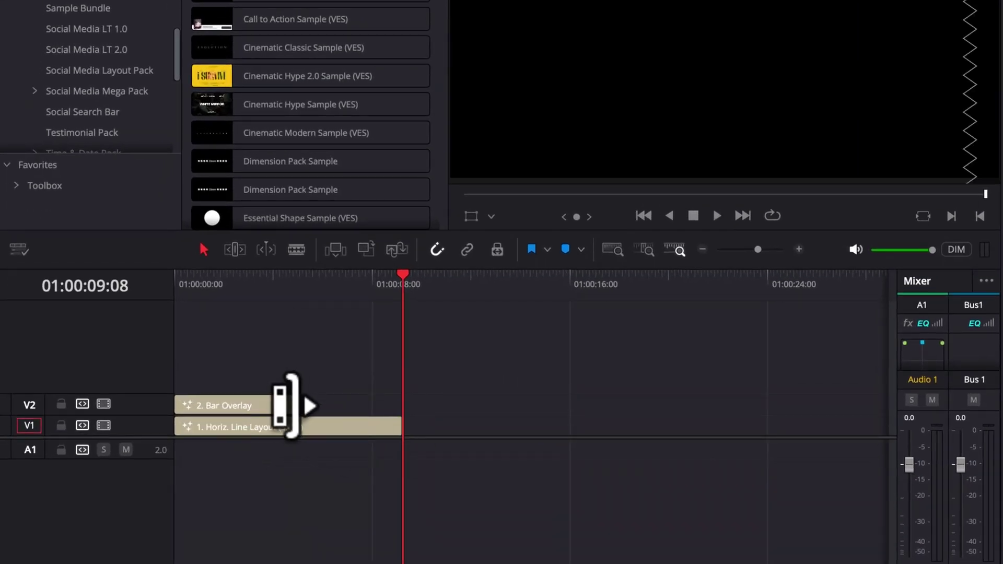
pyautogui.moveTo(291, 405); pyautogui.dragTo(400, 411)
pyautogui.click(288, 282)
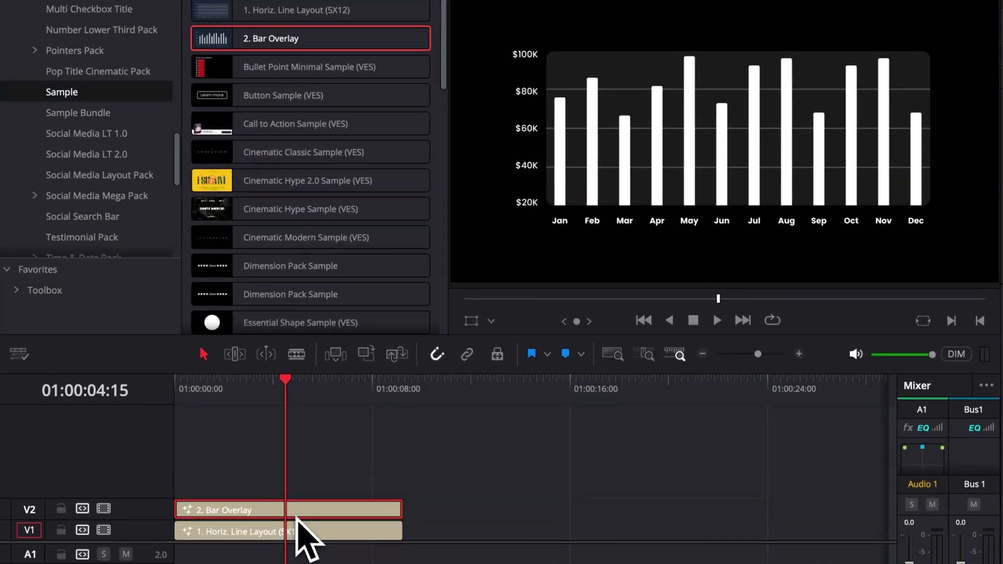
# Step: Show the Horiz. Line Layout title in the Inspector and play the chart from the start
pyautogui.click(225, 461)
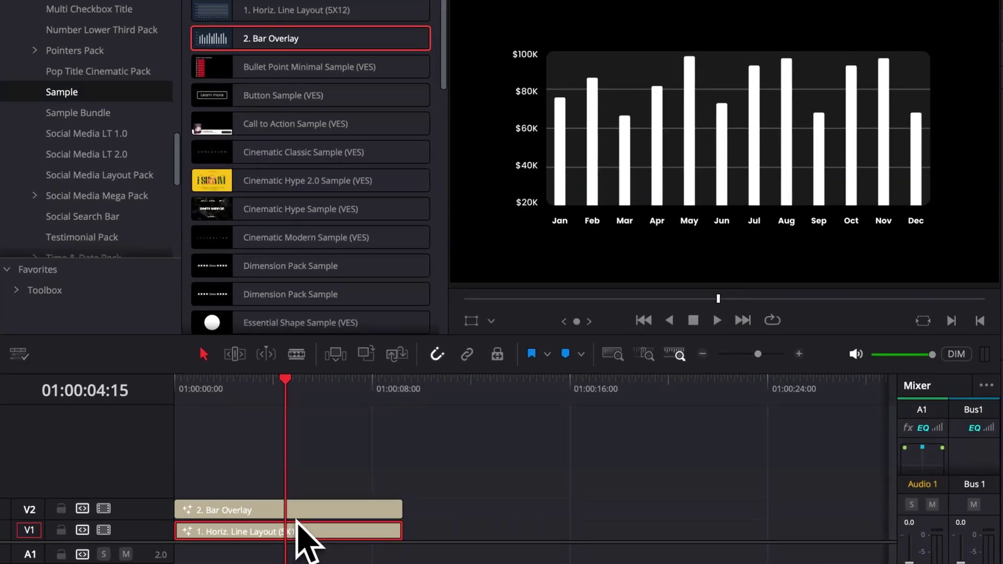
pyautogui.click(297, 515)
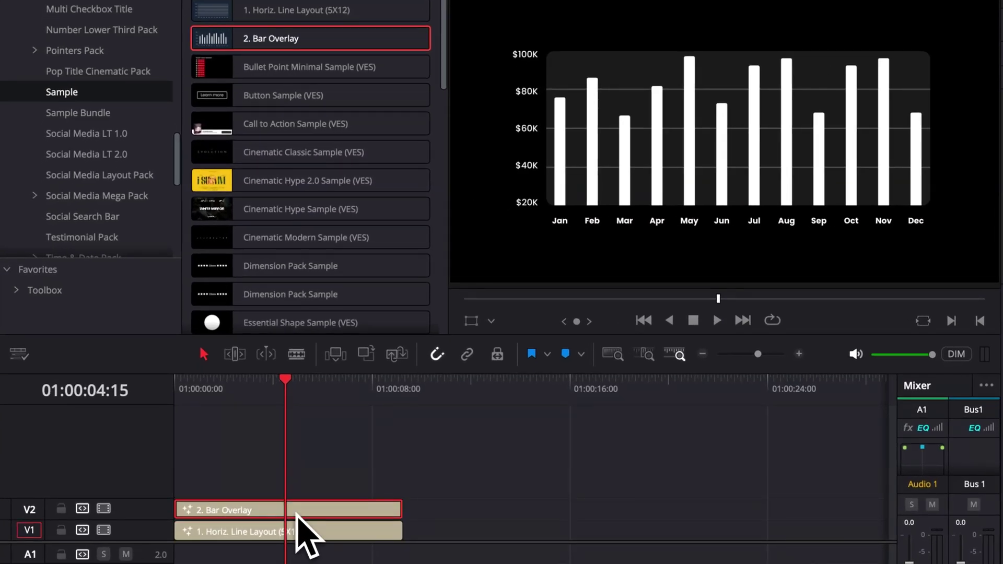
pyautogui.click(306, 534)
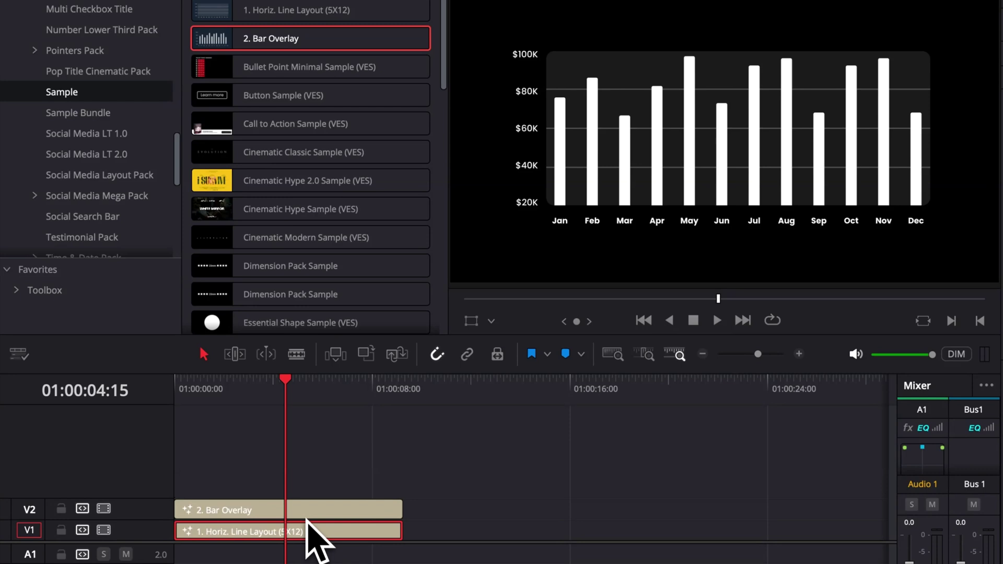
pyautogui.click(307, 514)
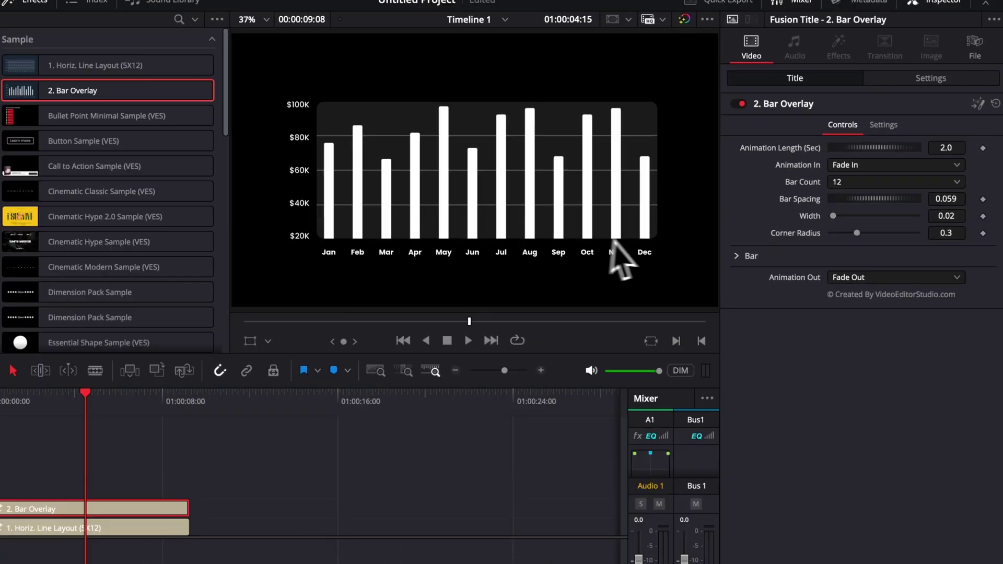
pyautogui.click(41, 528)
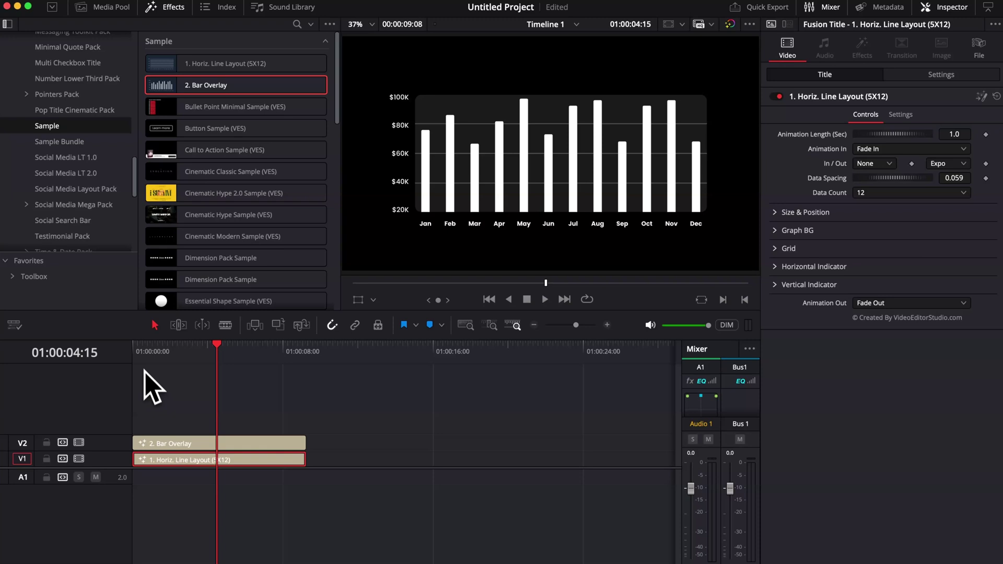
pyautogui.moveTo(141, 357); pyautogui.dragTo(135, 357)
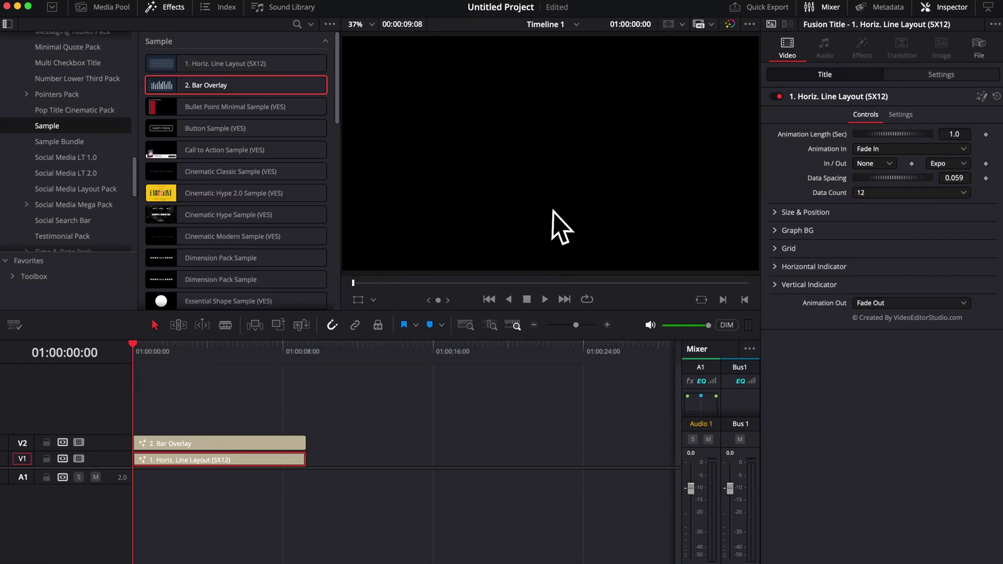
pyautogui.press('space')
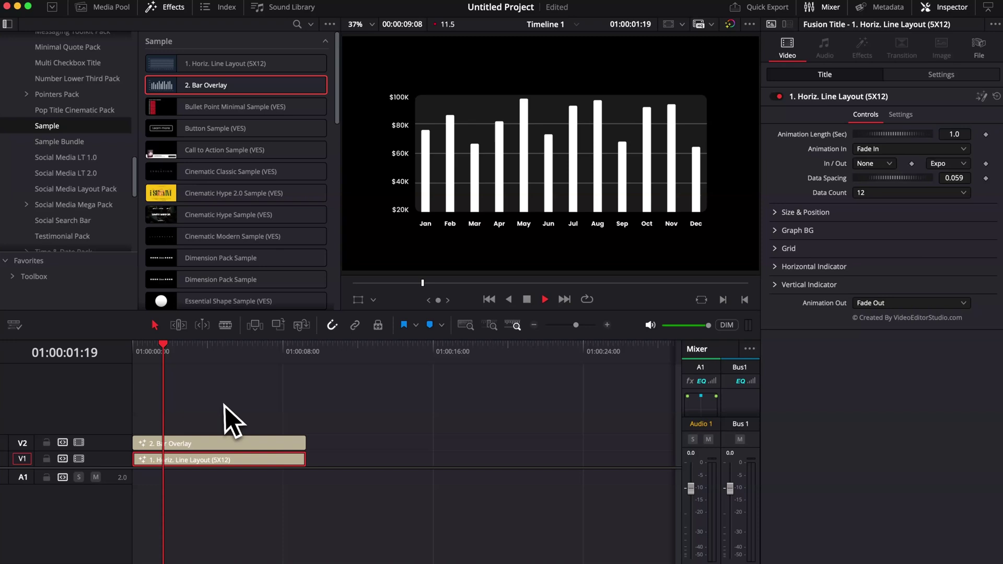
# Step: Set the Bar Overlay animation length to 1.0 second and preview it from the start
pyautogui.click(201, 443)
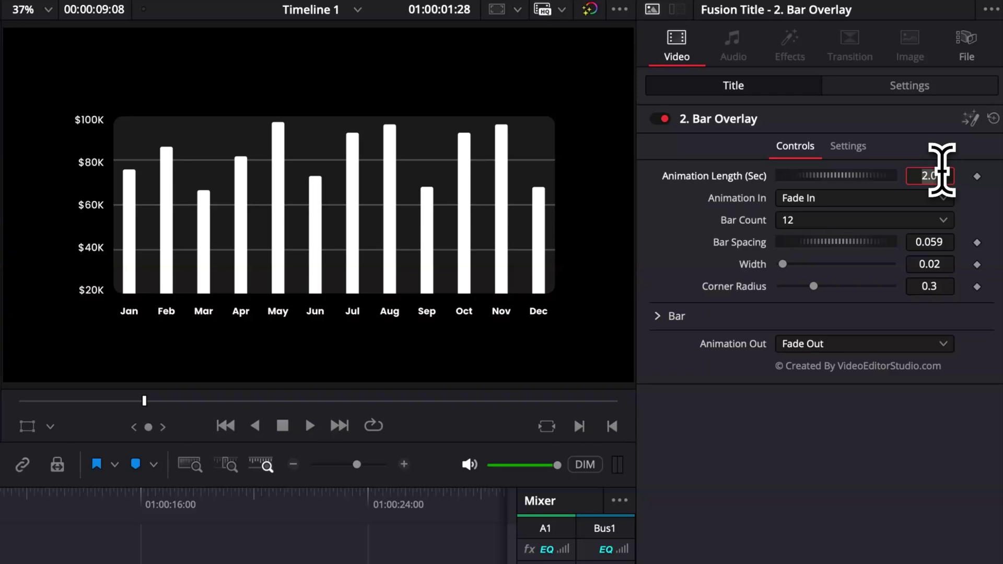
pyautogui.write('1')
pyautogui.press('Return')
pyautogui.click(140, 349)
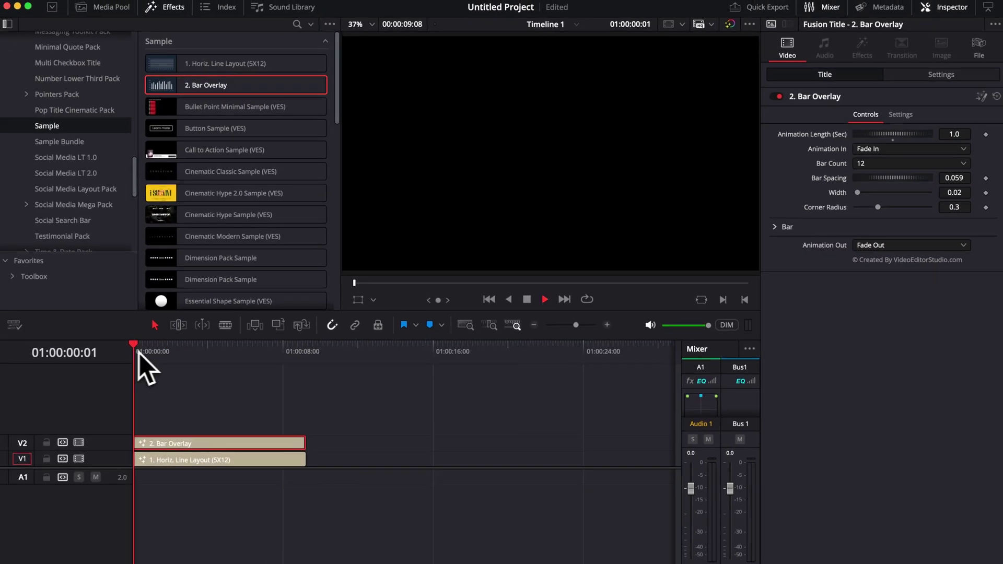
pyautogui.press('space')
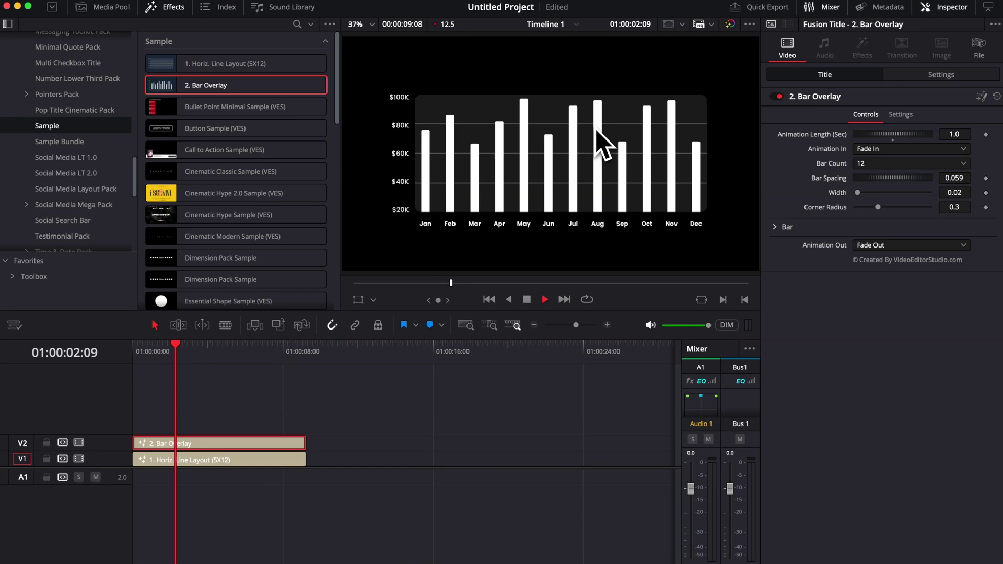
pyautogui.press('space')
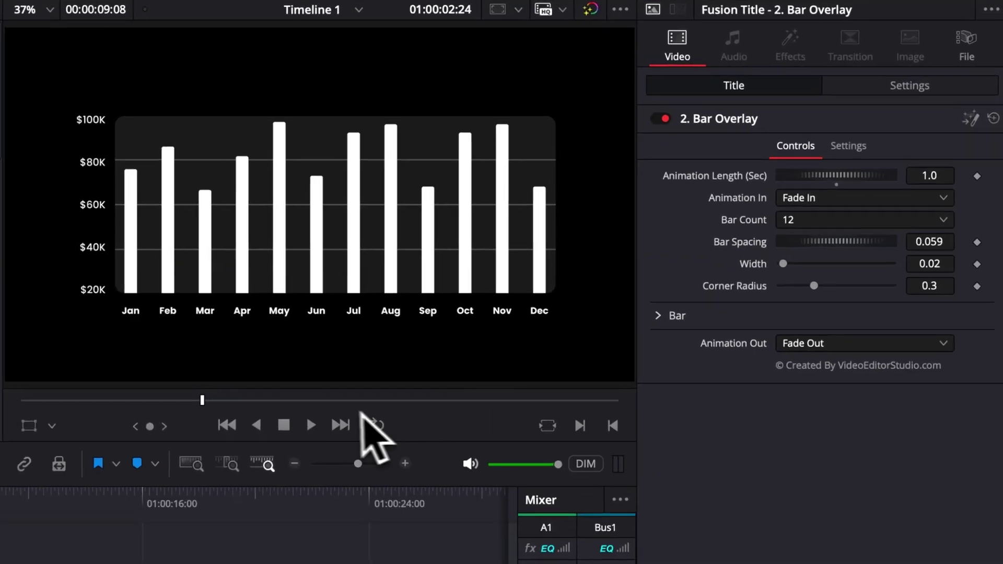
# Step: Keep Fade In as Bar Overlay's Animation In and set its Animation Out to None
pyautogui.click(819, 200)
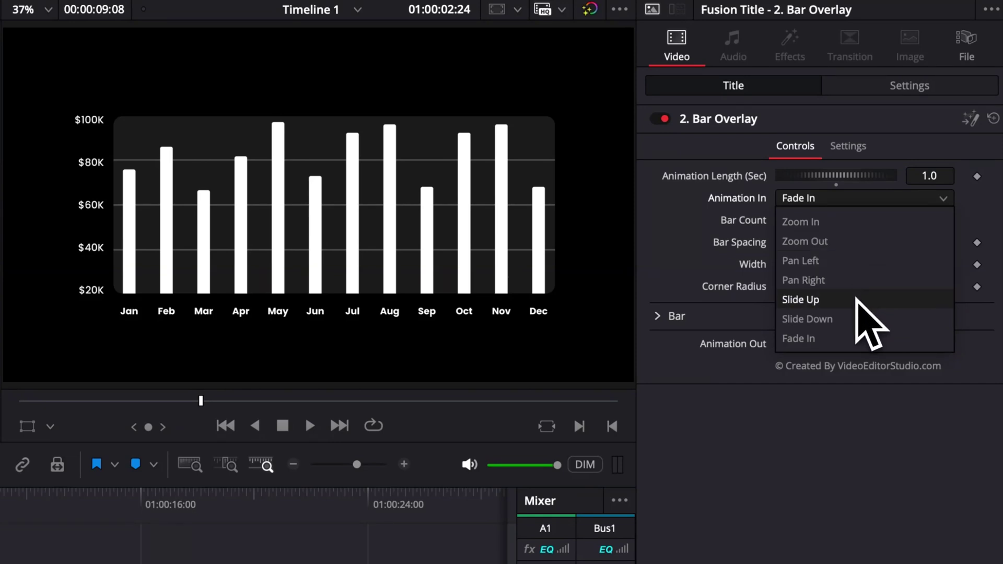
pyautogui.click(855, 340)
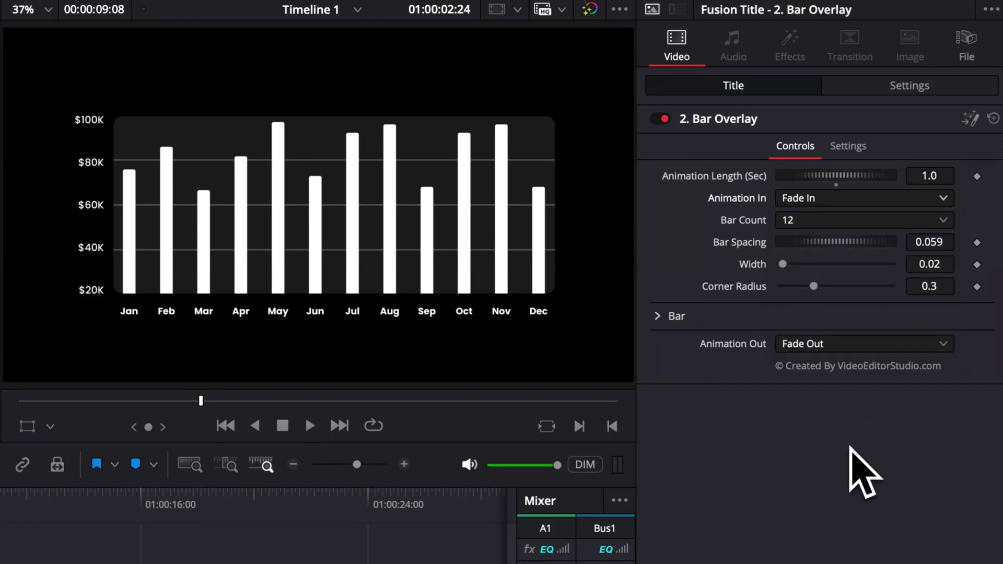
pyautogui.click(868, 347)
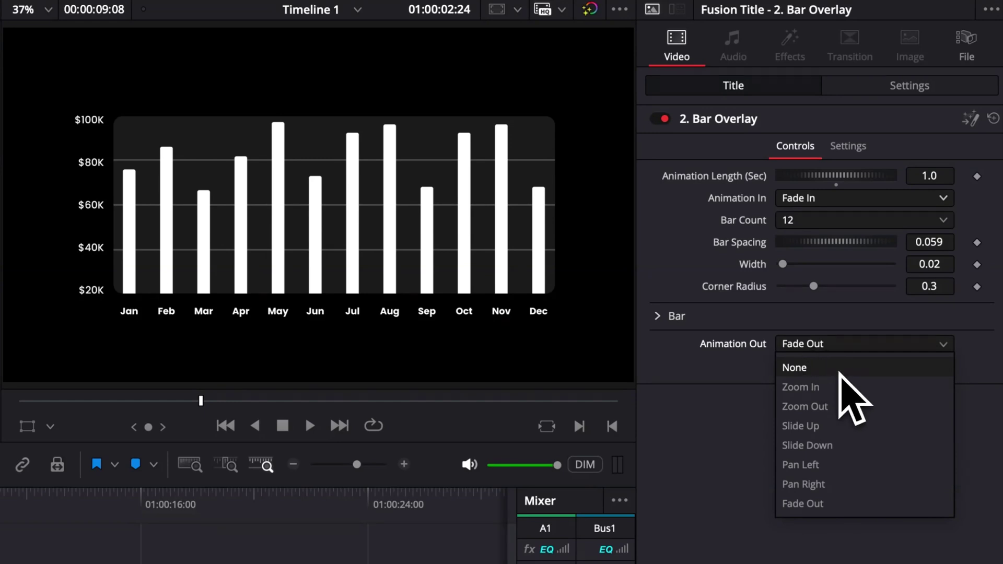
pyautogui.click(840, 372)
# Step: Set the Horiz. Line Layout title's Animation Out to None and preview the entrance
pyautogui.click(301, 460)
pyautogui.click(895, 304)
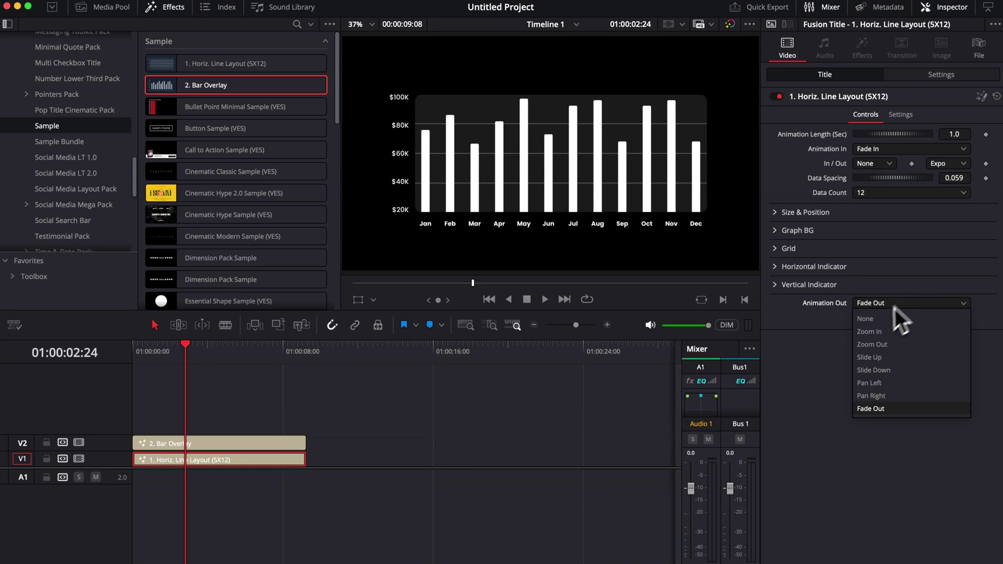
pyautogui.click(881, 319)
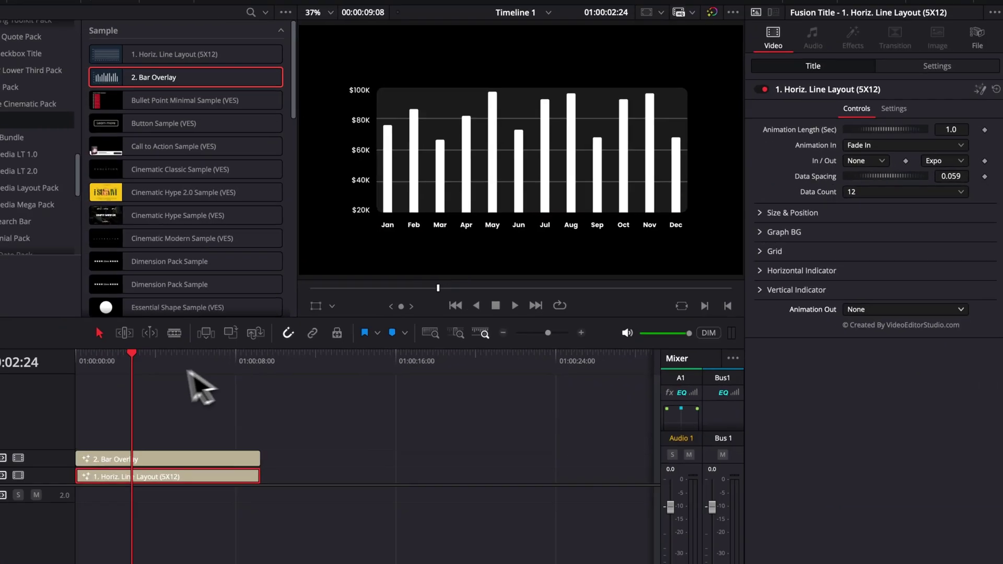
pyautogui.moveTo(108, 366)
pyautogui.mouseDown()
pyautogui.moveTo(76, 360)
pyautogui.moveTo(99, 362)
pyautogui.mouseUp()
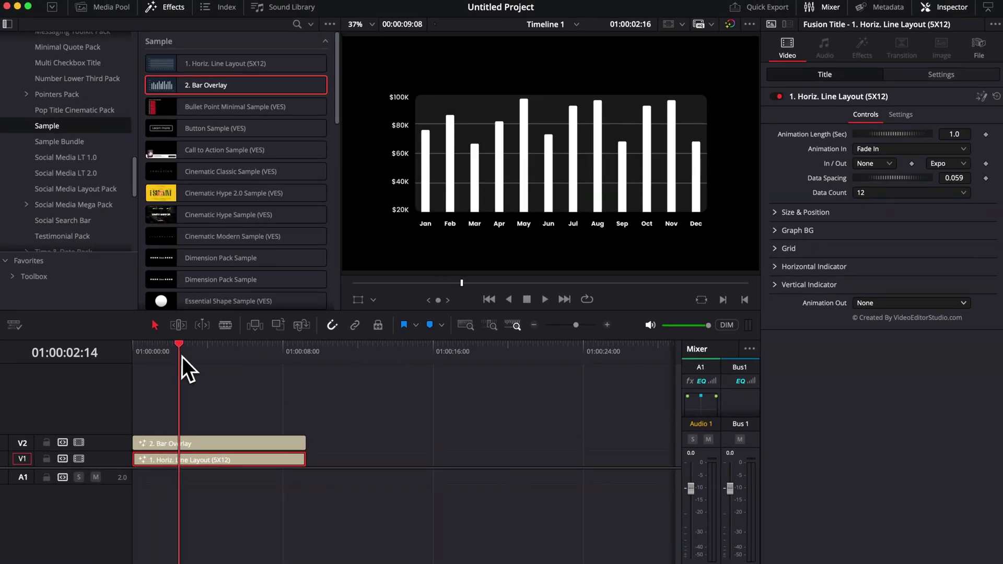
pyautogui.moveTo(190, 357); pyautogui.dragTo(207, 357)
pyautogui.click(208, 444)
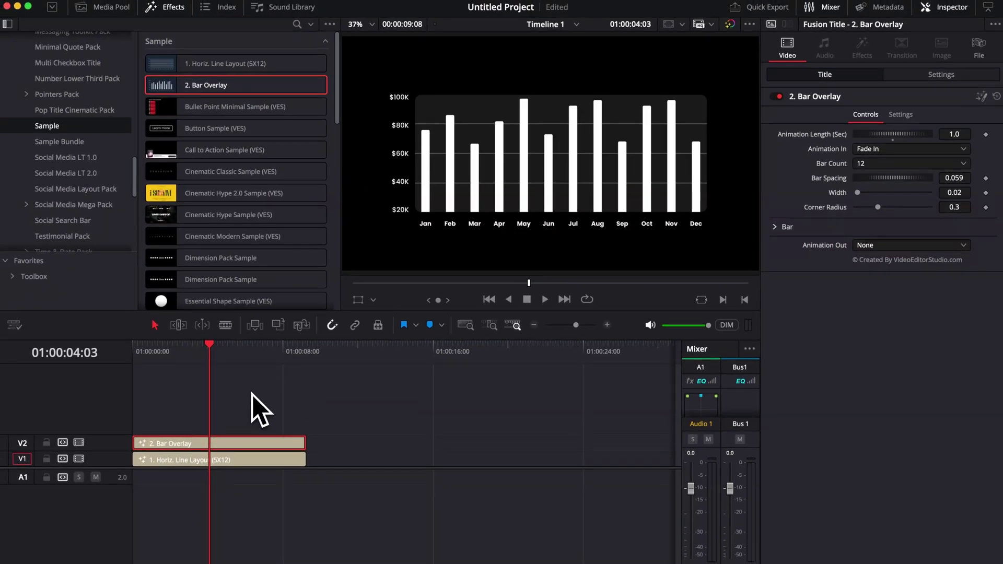
pyautogui.click(293, 460)
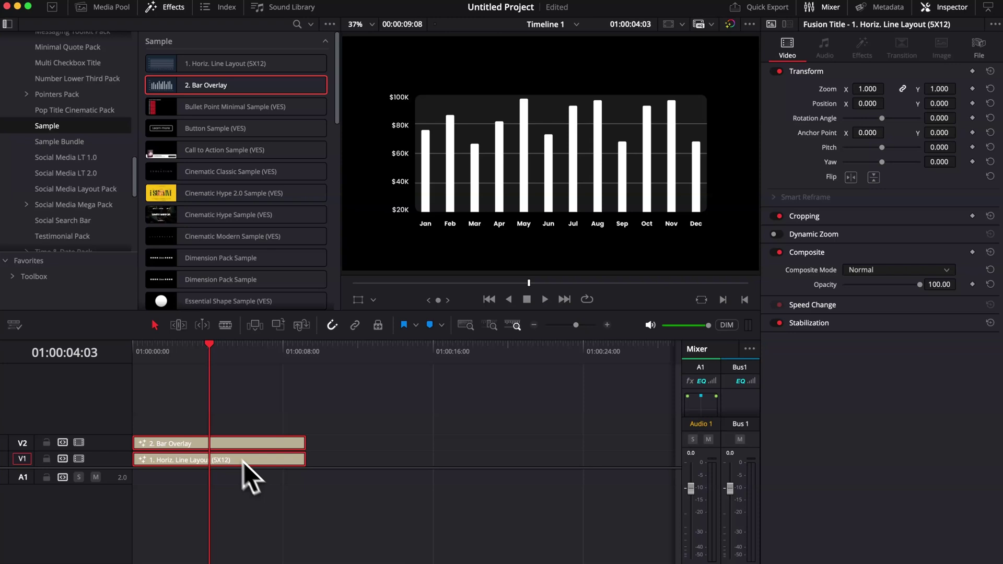
pyautogui.rightClick(256, 463)
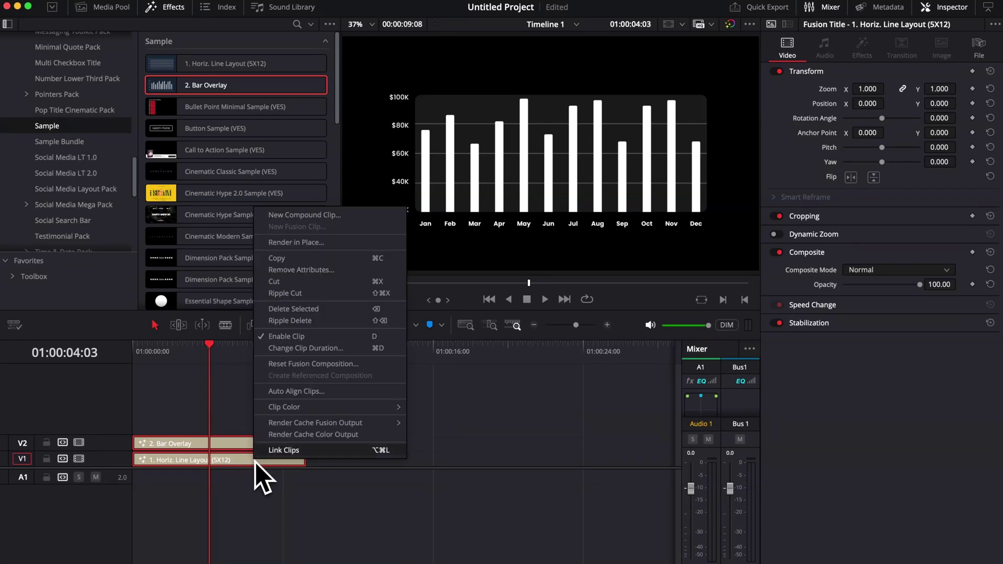
pyautogui.click(306, 216)
pyautogui.click(570, 337)
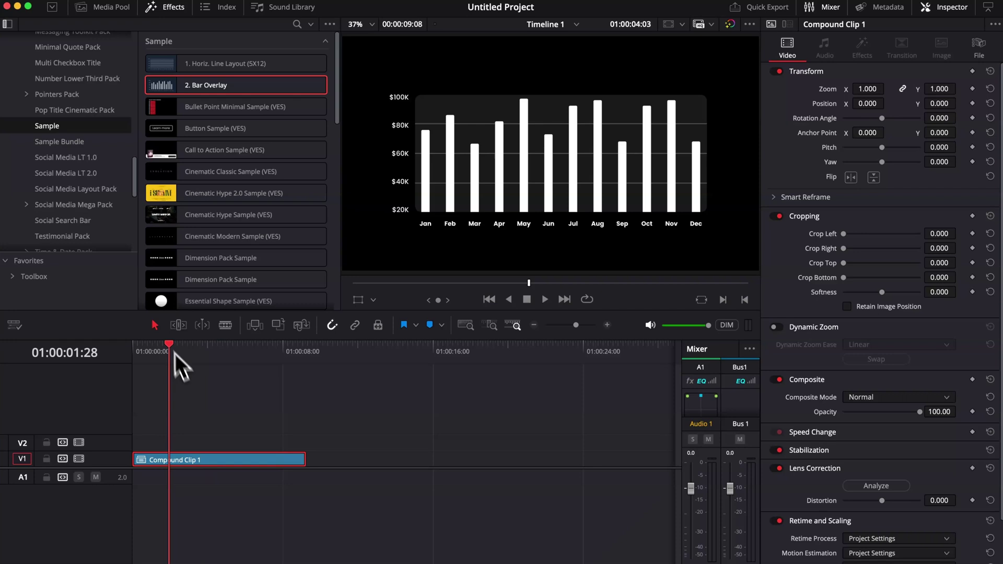
pyautogui.moveTo(174, 350)
pyautogui.mouseDown()
pyautogui.moveTo(132, 345)
pyautogui.moveTo(186, 349)
pyautogui.mouseUp()
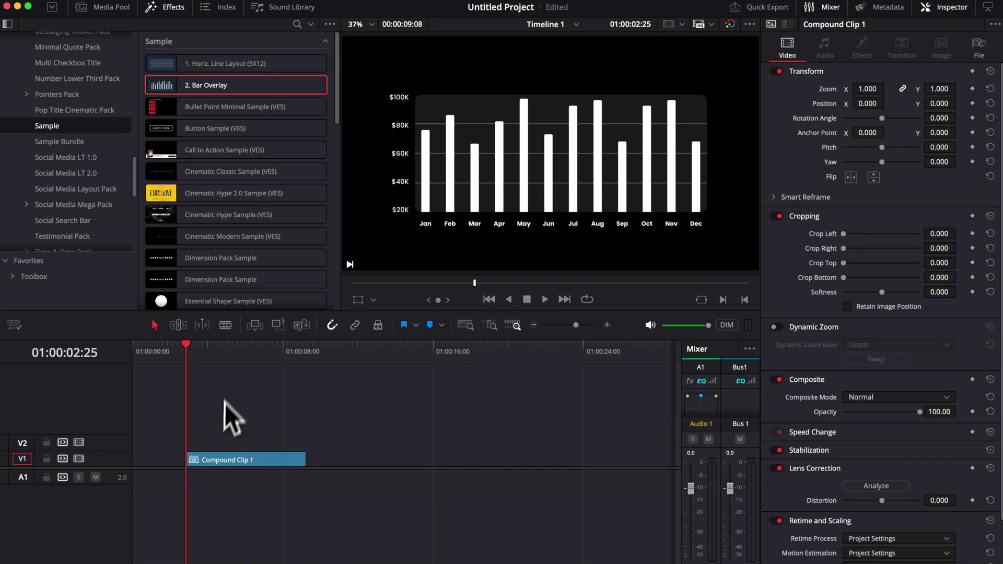
pyautogui.moveTo(227, 361); pyautogui.dragTo(306, 374)
pyautogui.press('super+z')
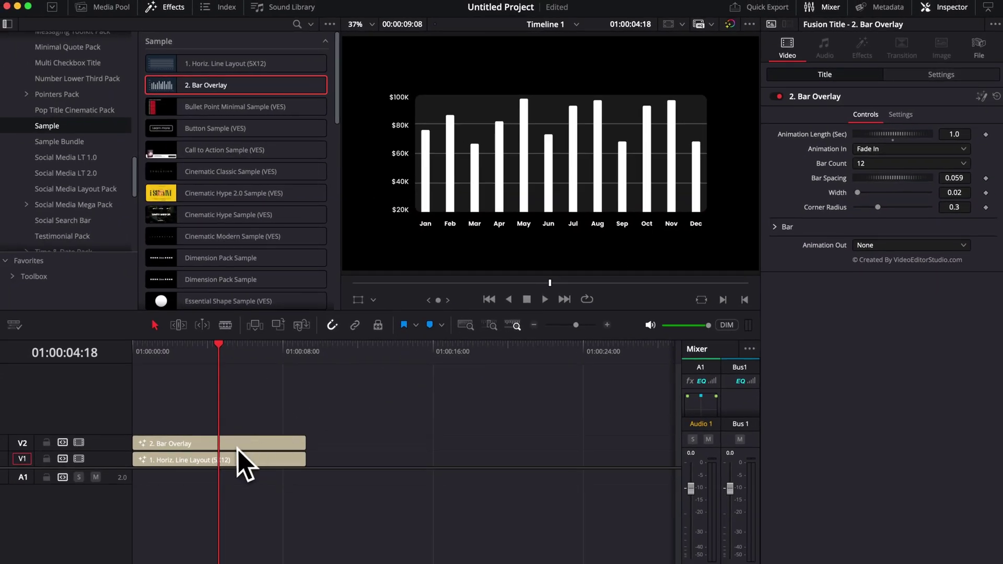
# Step: Set the Horiz. Line Layout clip's Data Count to 7 so only Jan–Jul labels show
pyautogui.click(230, 460)
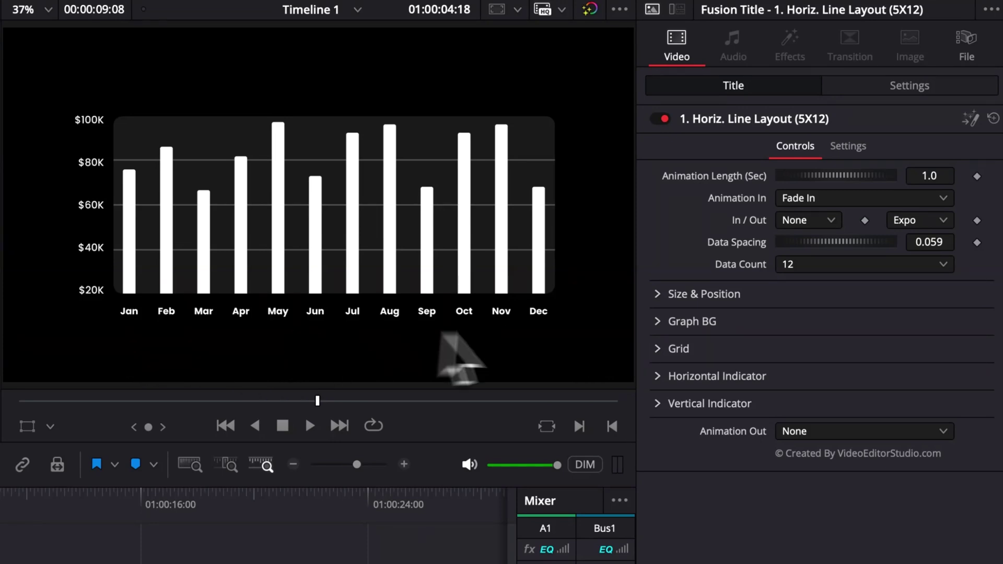
pyautogui.click(858, 266)
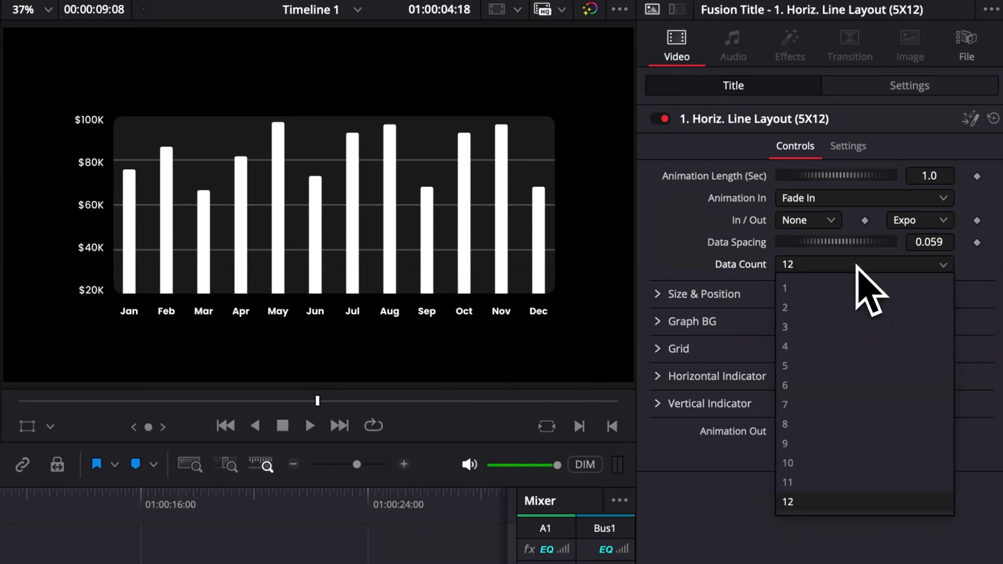
pyautogui.click(788, 405)
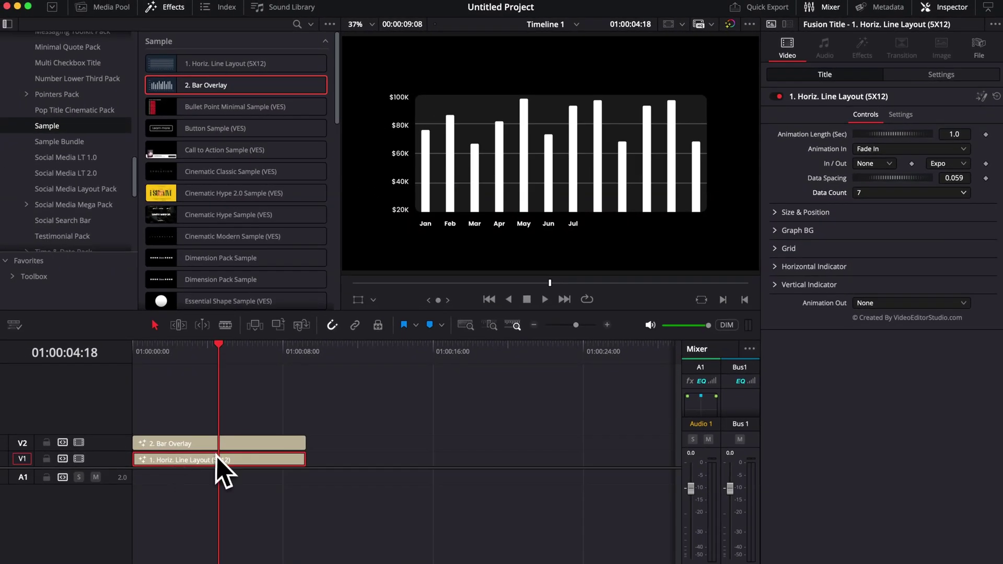
# Step: Set the Bar Overlay title's Bar Count to 7
pyautogui.click(220, 447)
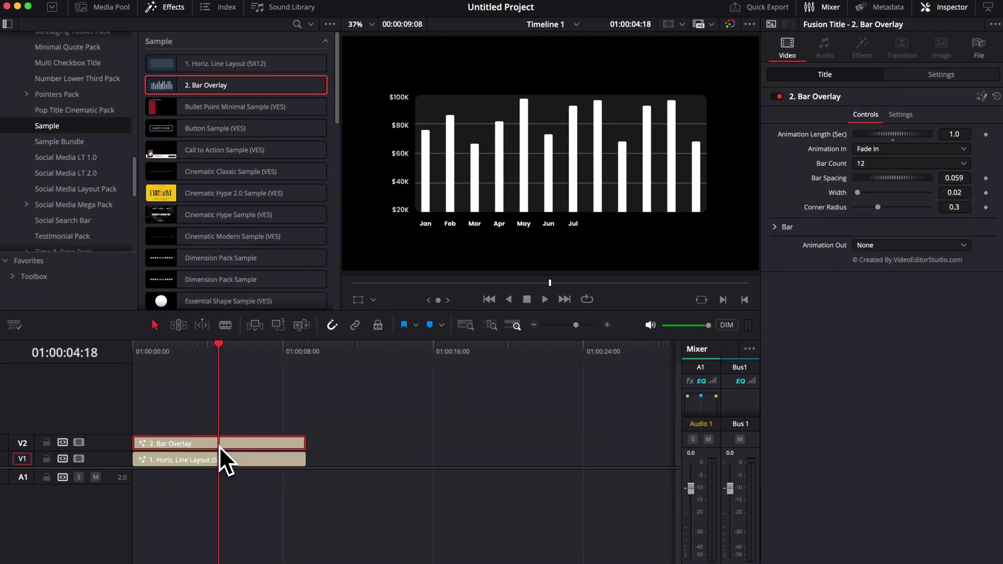
pyautogui.click(897, 163)
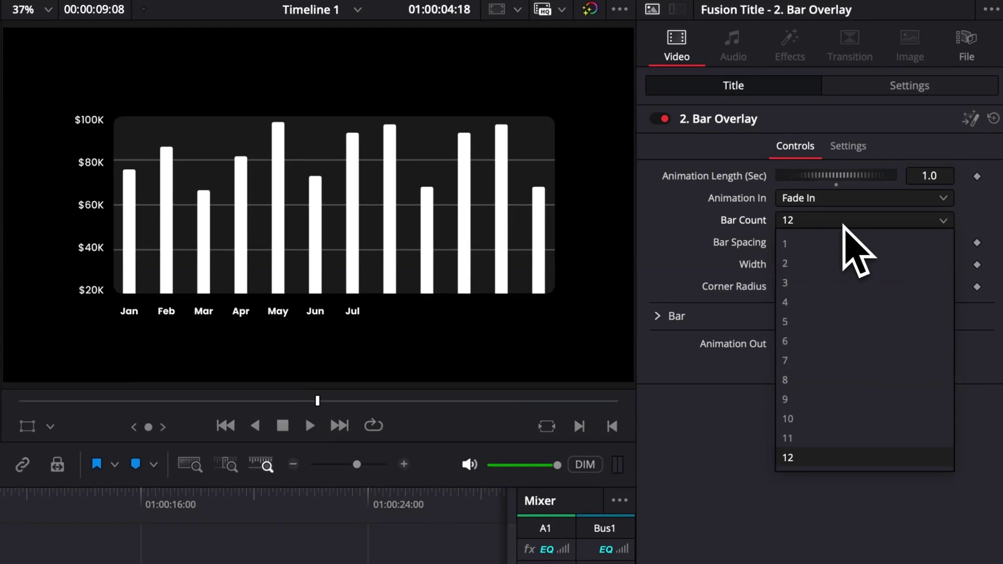
pyautogui.click(805, 360)
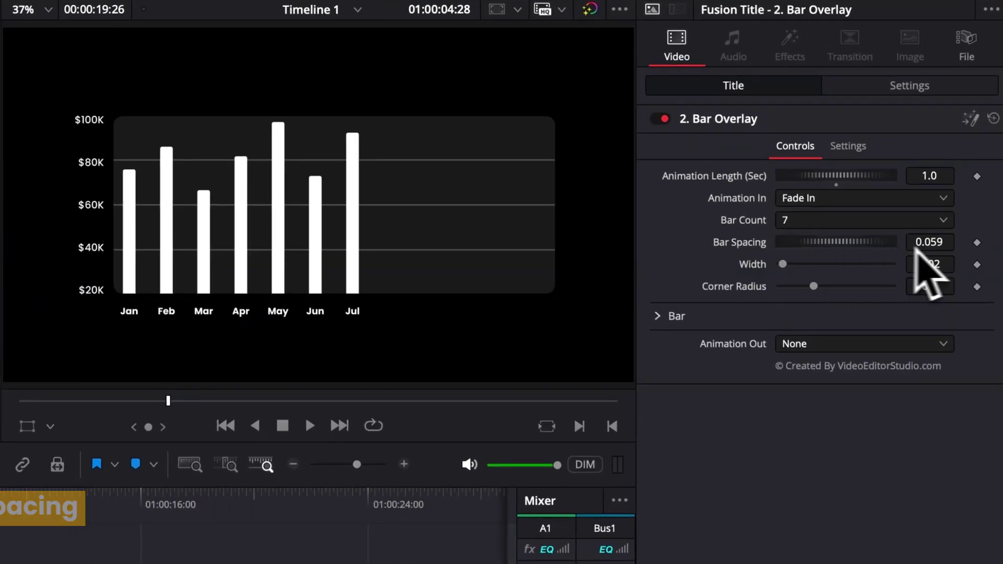
# Step: Widen Bar Overlay's Bar Spacing from 0.09 to 0.107 with the jog wheel
pyautogui.click(935, 242)
pyautogui.write('0.09')
pyautogui.press('Return')
pyautogui.moveTo(837, 242)
pyautogui.mouseDown()
pyautogui.moveTo(865, 242)
pyautogui.moveTo(854, 242)
pyautogui.mouseUp()
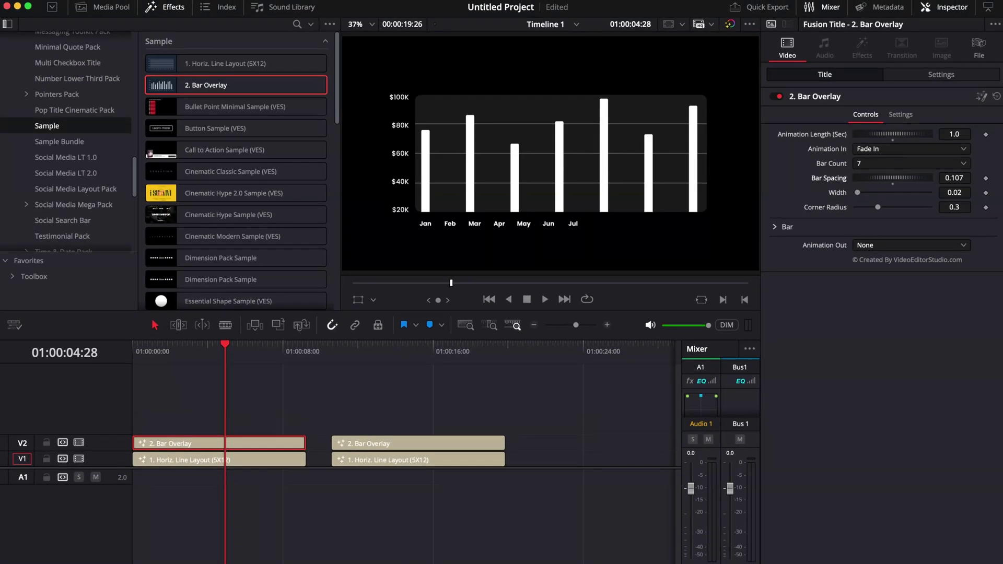
# Step: Enter 0.107 as the Horiz. Line Layout Data Spacing, aligning the labels under the bars
pyautogui.click(237, 462)
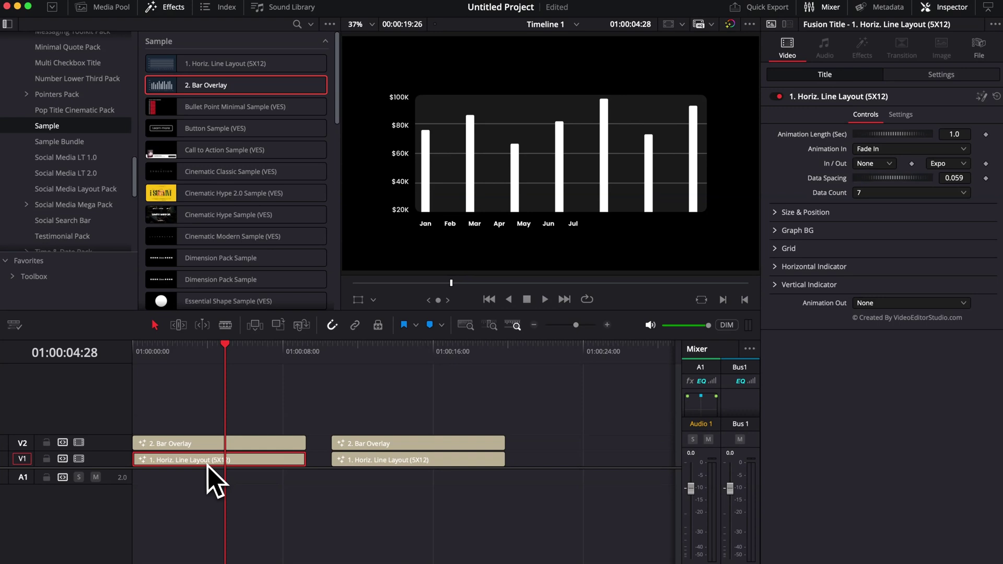
pyautogui.click(964, 179)
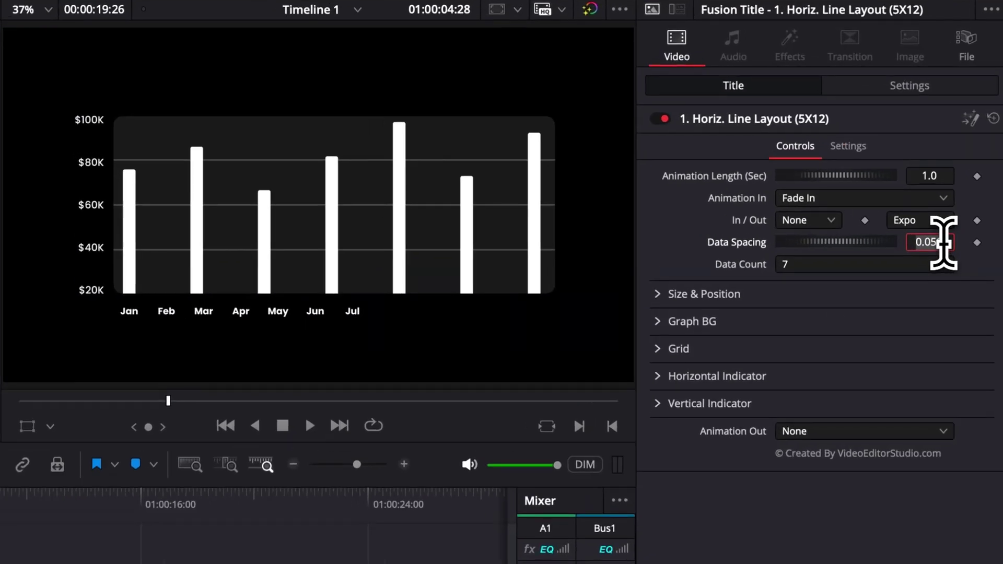
pyautogui.write('0.107')
pyautogui.press('Tab')
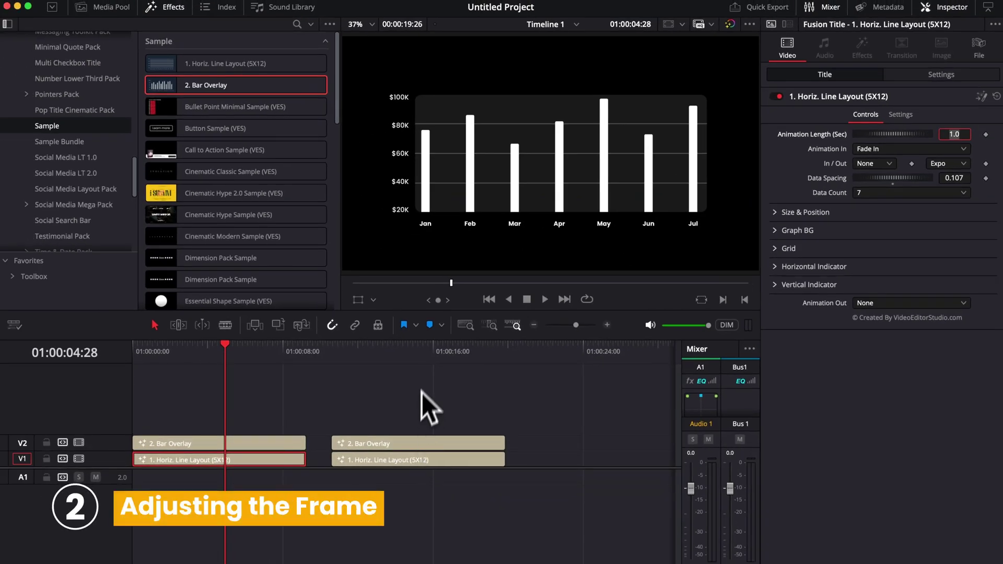
pyautogui.click(428, 353)
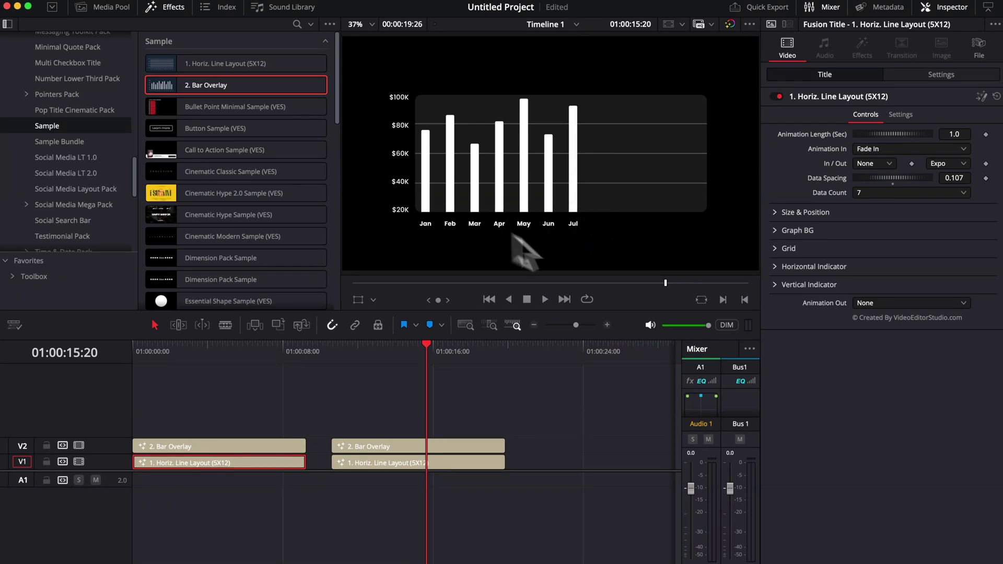
# Step: Set the second chart's Graph BG width to 0.4 and Center X to 0.375
pyautogui.click(427, 466)
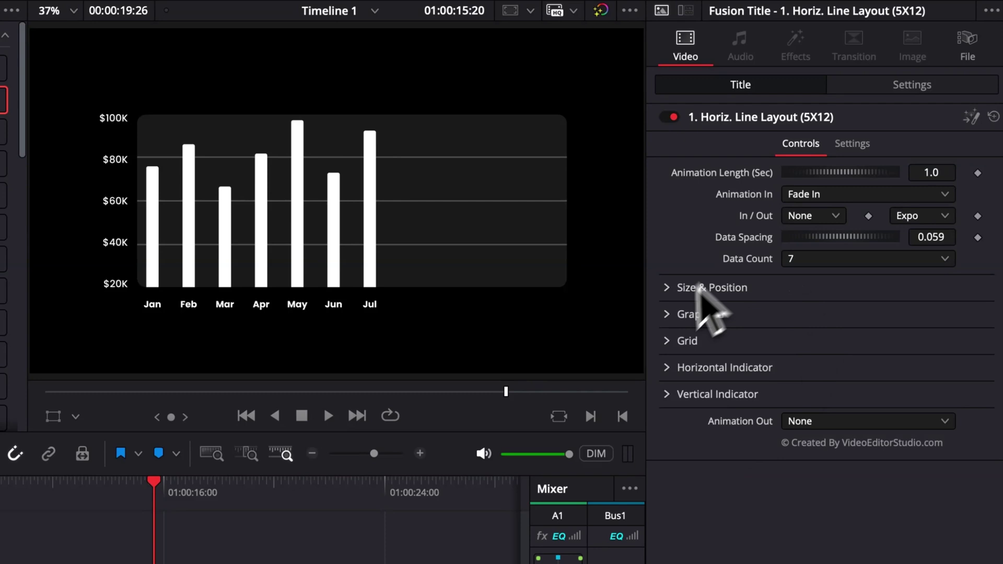
pyautogui.click(776, 232)
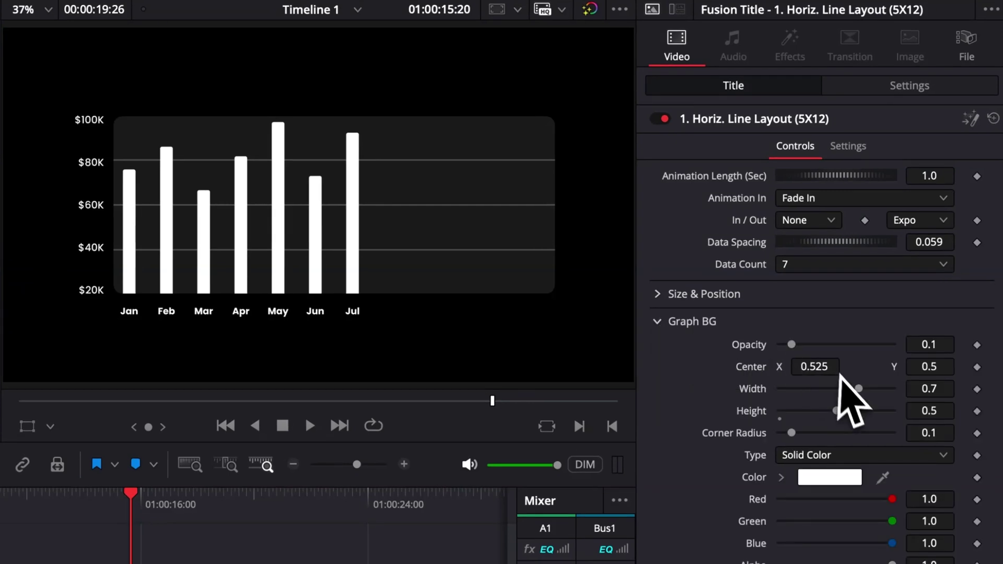
pyautogui.click(944, 391)
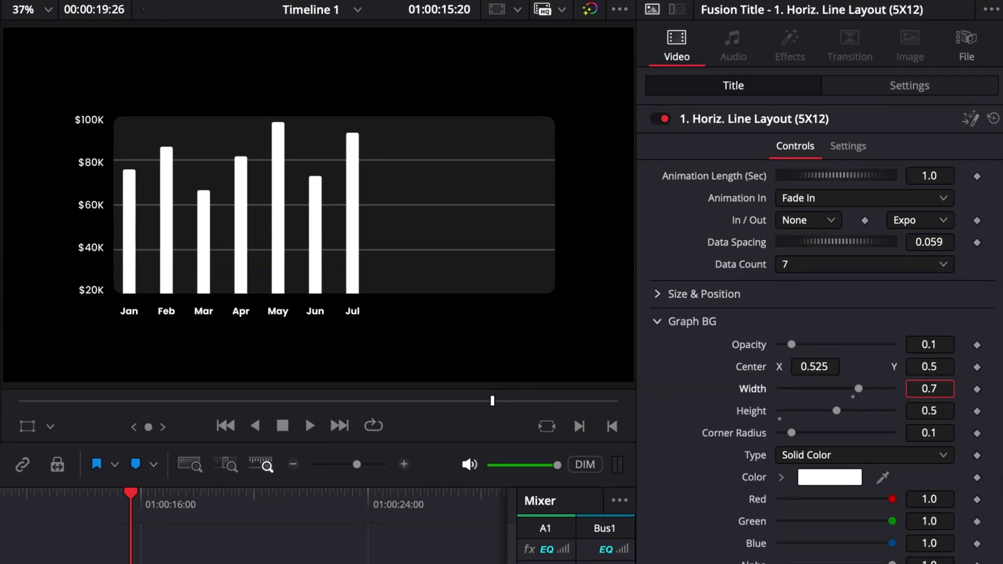
pyautogui.press('Return')
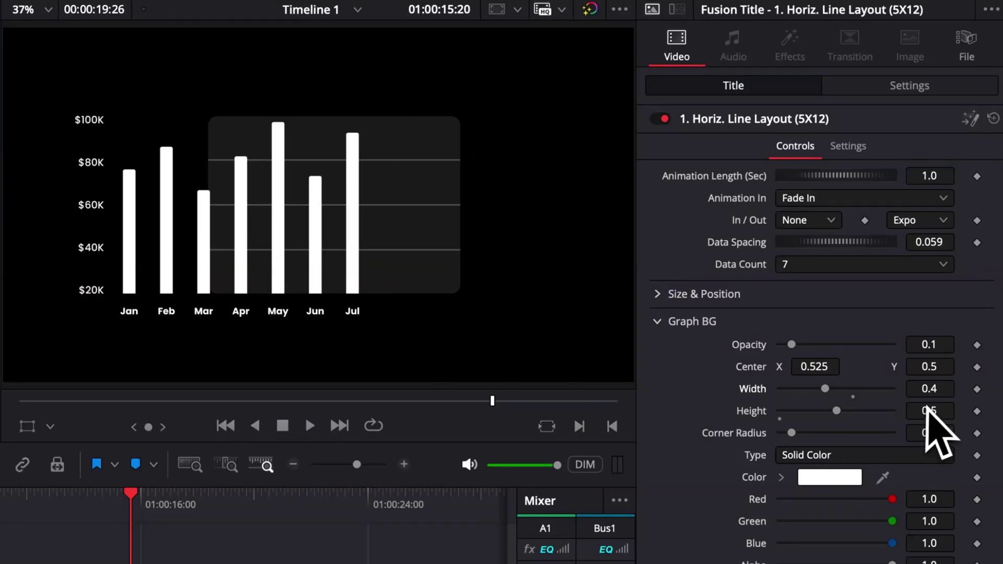
pyautogui.click(831, 368)
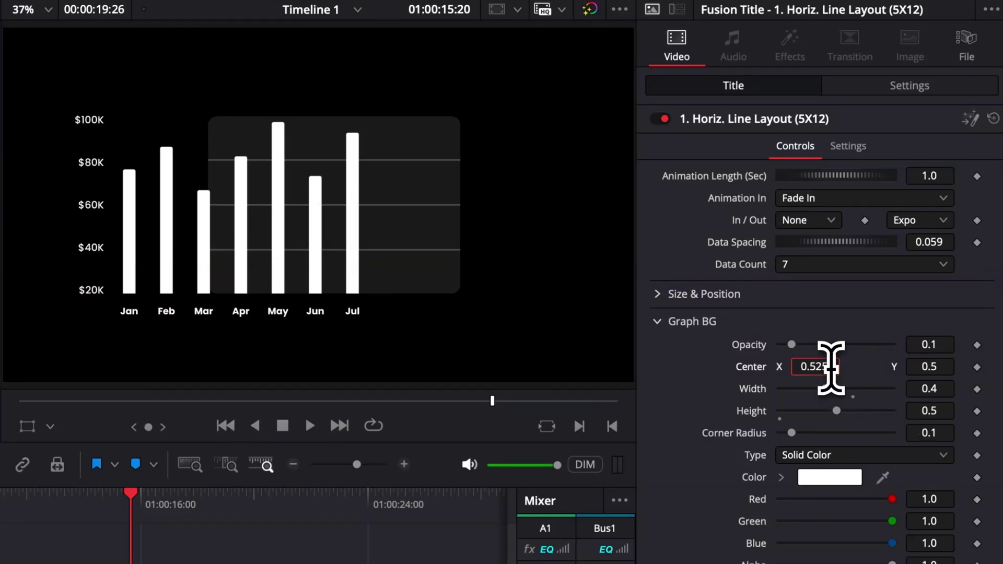
pyautogui.write('0.375')
pyautogui.press('Return')
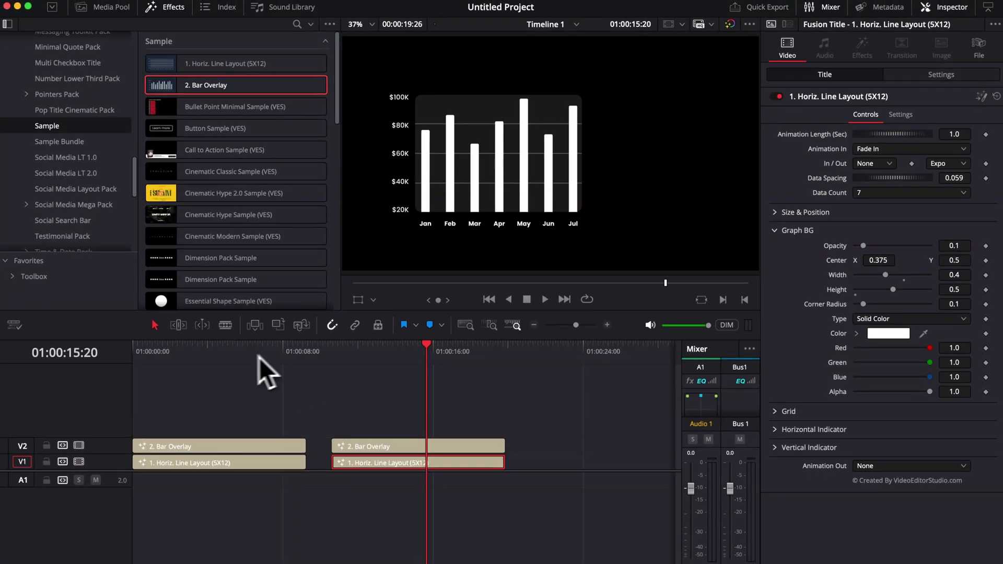
# Step: Move between the first and second clips to compare both charts
pyautogui.click(226, 354)
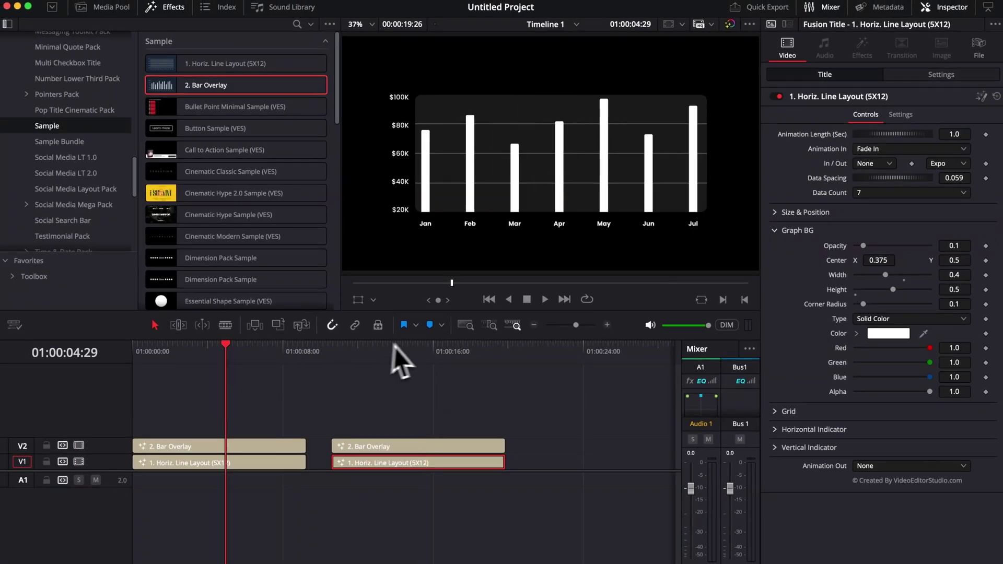
pyautogui.moveTo(227, 362); pyautogui.dragTo(227, 363)
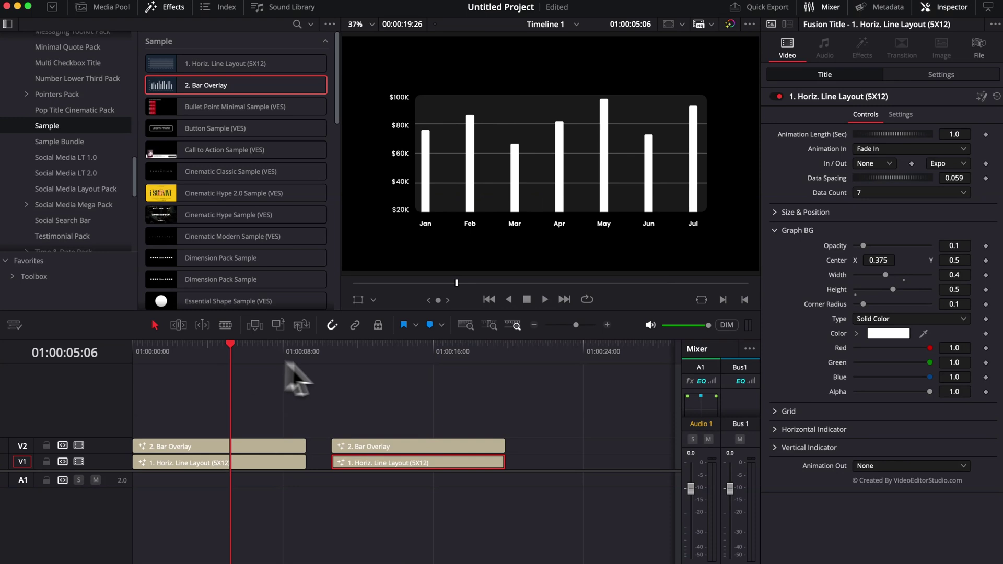
pyautogui.click(427, 350)
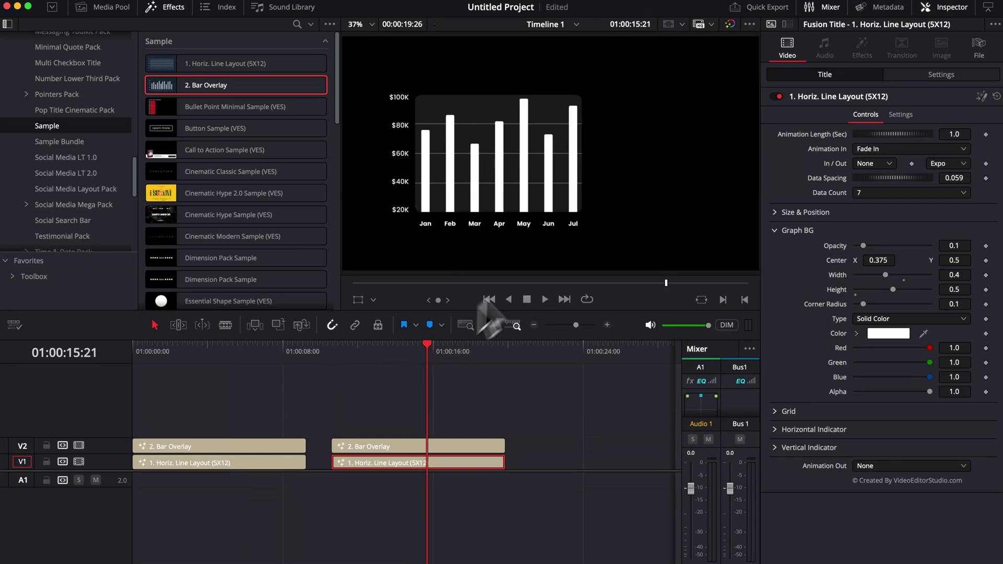
pyautogui.click(210, 366)
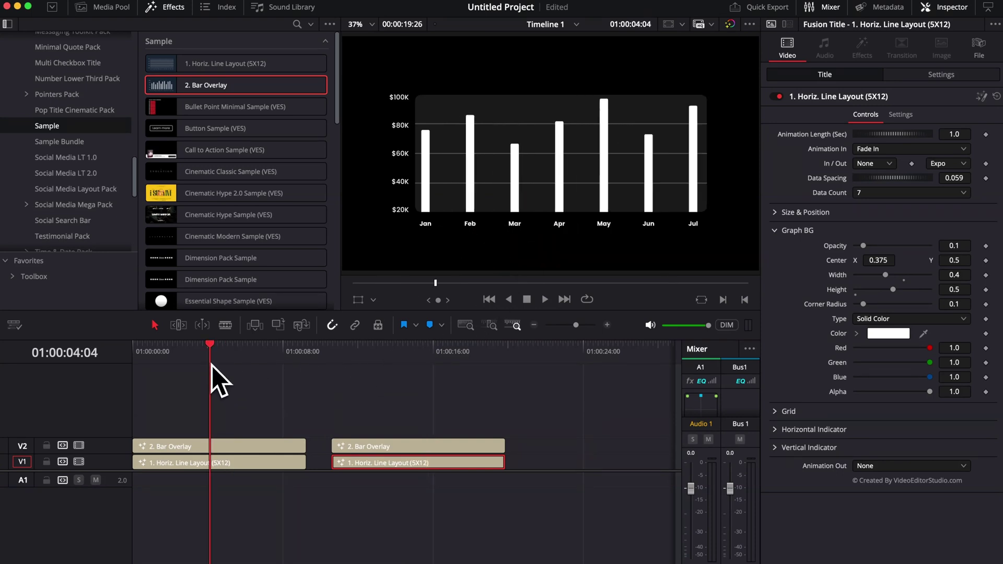
# Step: In the first chart's Horizontal Indicator, replace Jan with Mon and start editing Feb
pyautogui.click(206, 463)
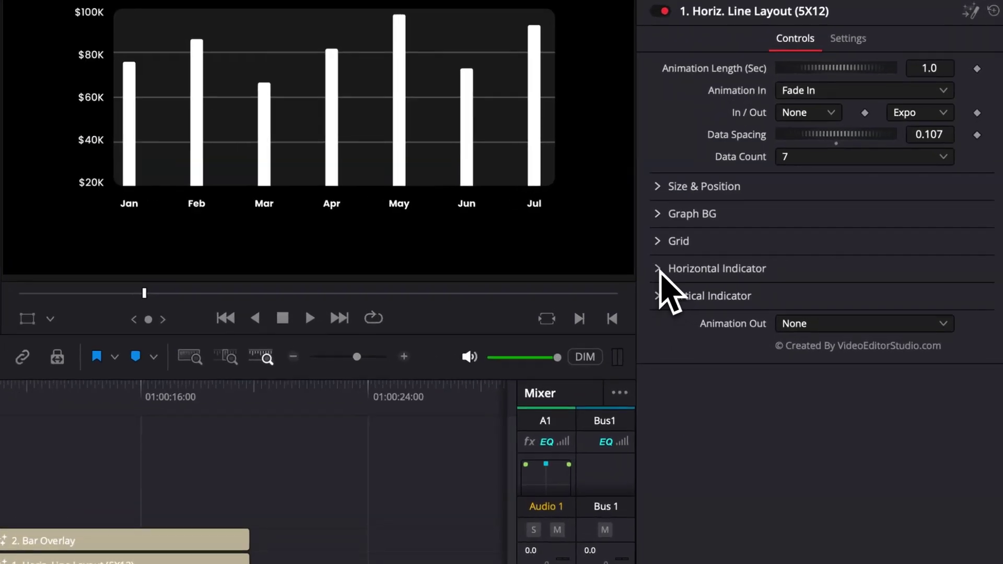
pyautogui.click(776, 269)
pyautogui.doubleClick(682, 319)
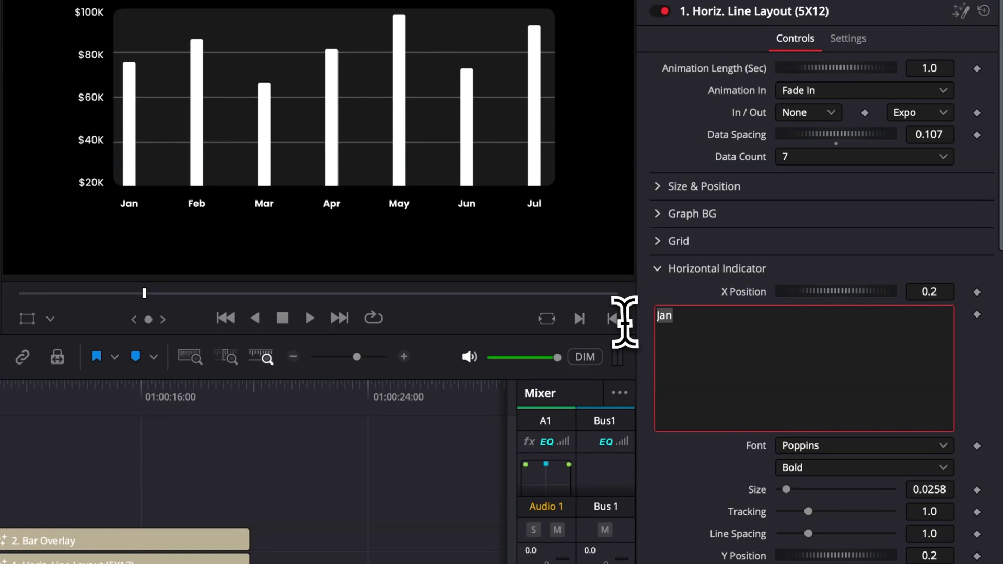
pyautogui.write('Mon')
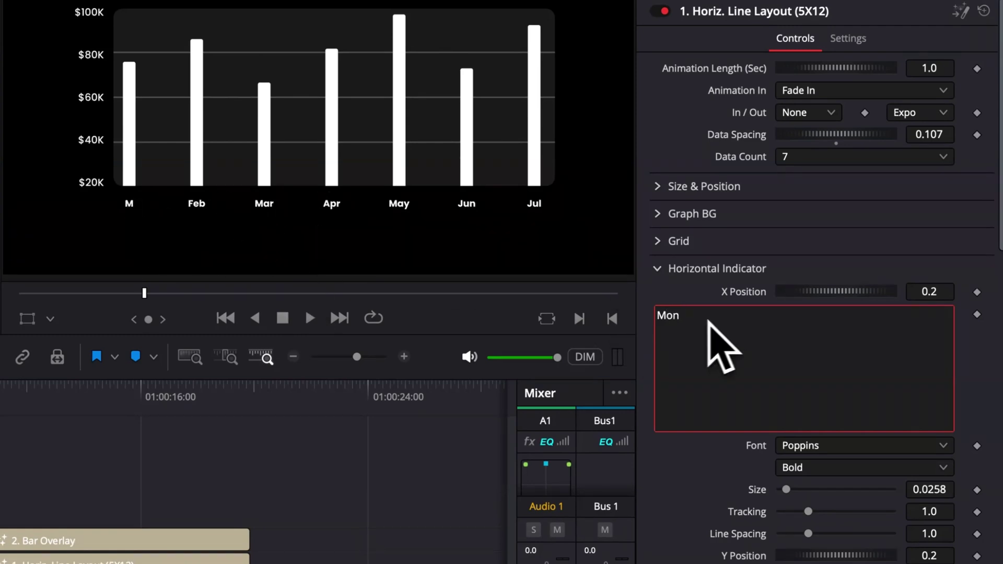
pyautogui.scroll(-4, 683, 527)
pyautogui.click(691, 485)
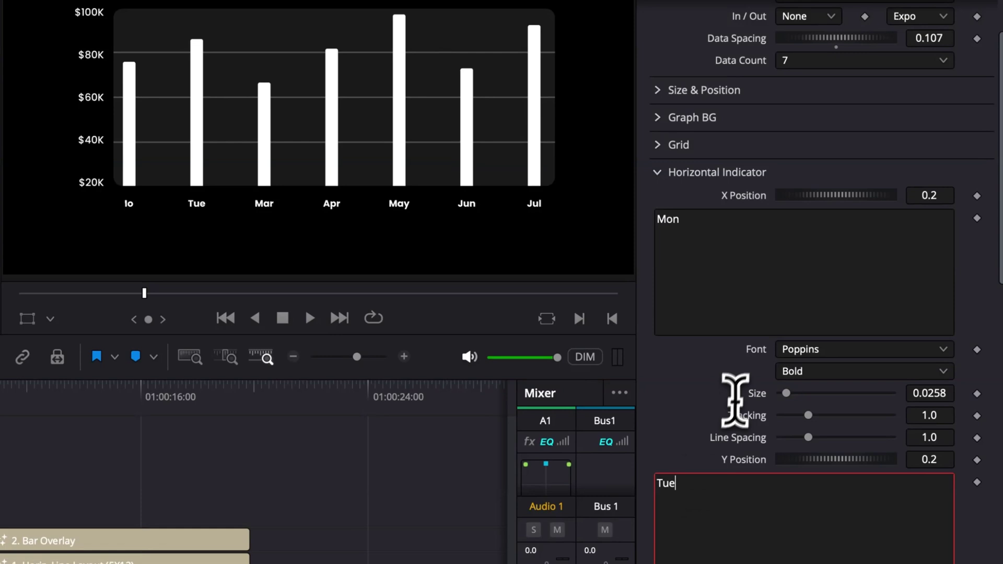
# Step: Correct the Mon label text and scrub to preview the weekday-labelled chart
pyautogui.click(133, 228)
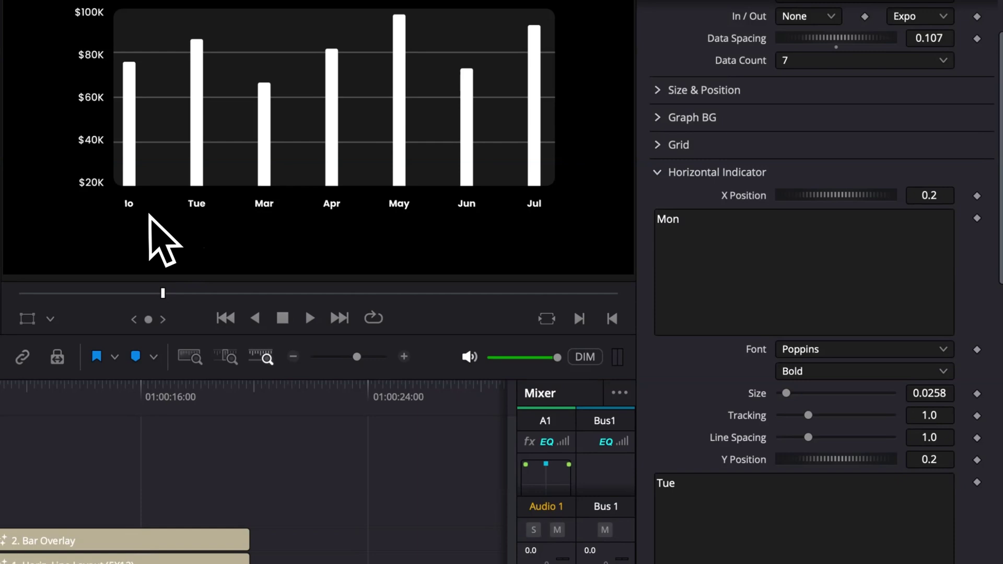
pyautogui.click(786, 216)
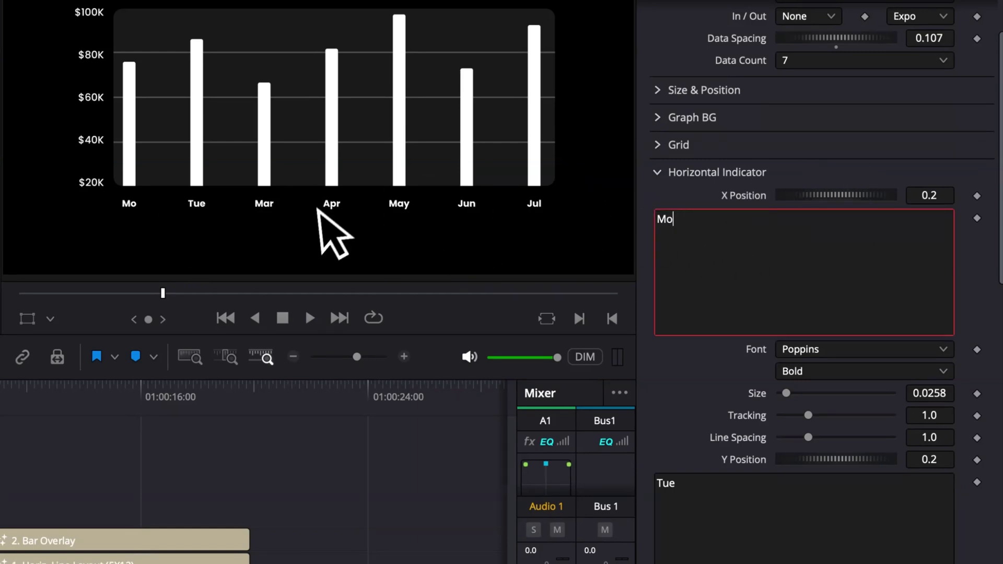
pyautogui.write('n')
pyautogui.doubleClick(688, 224)
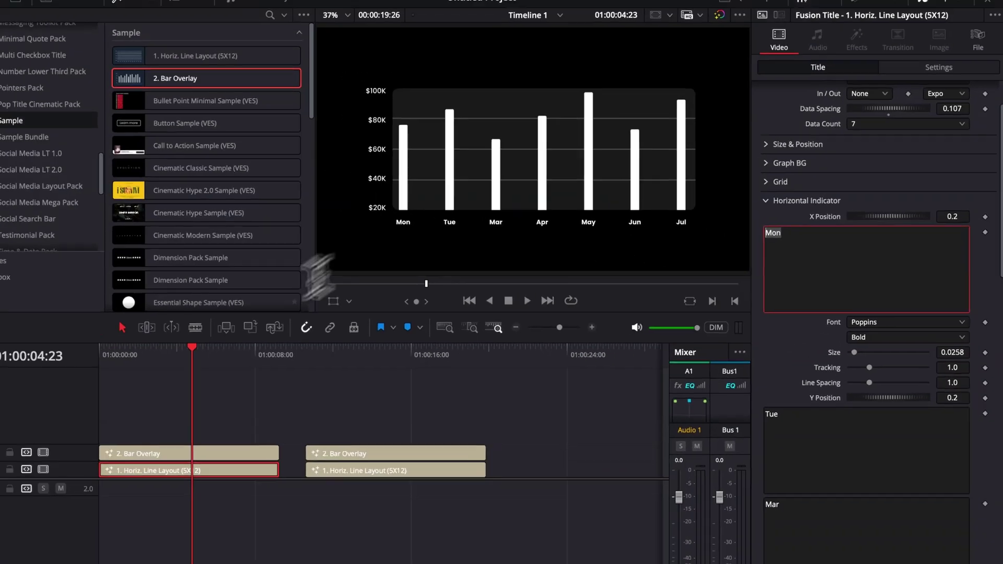
pyautogui.click(235, 347)
pyautogui.moveTo(212, 349); pyautogui.dragTo(220, 348)
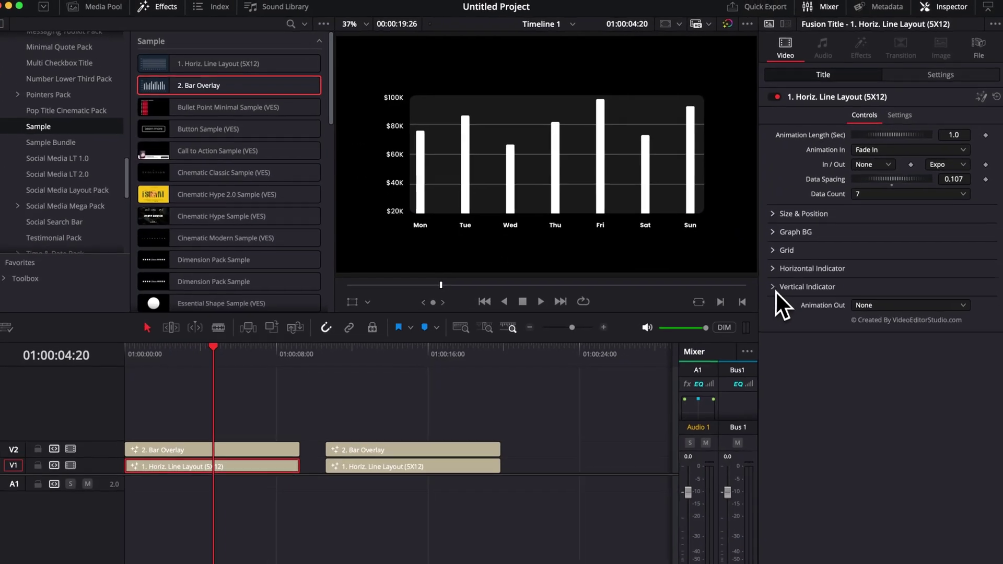
# Step: Expand Vertical Indicator and insert $30K and $10K lines into the y-axis labels
pyautogui.click(660, 405)
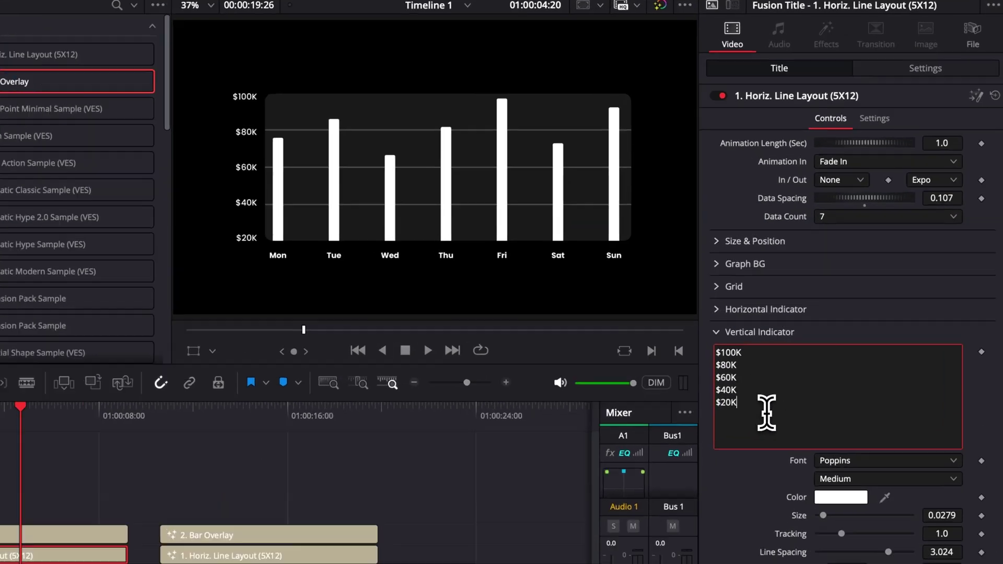
pyautogui.moveTo(813, 351); pyautogui.dragTo(785, 300)
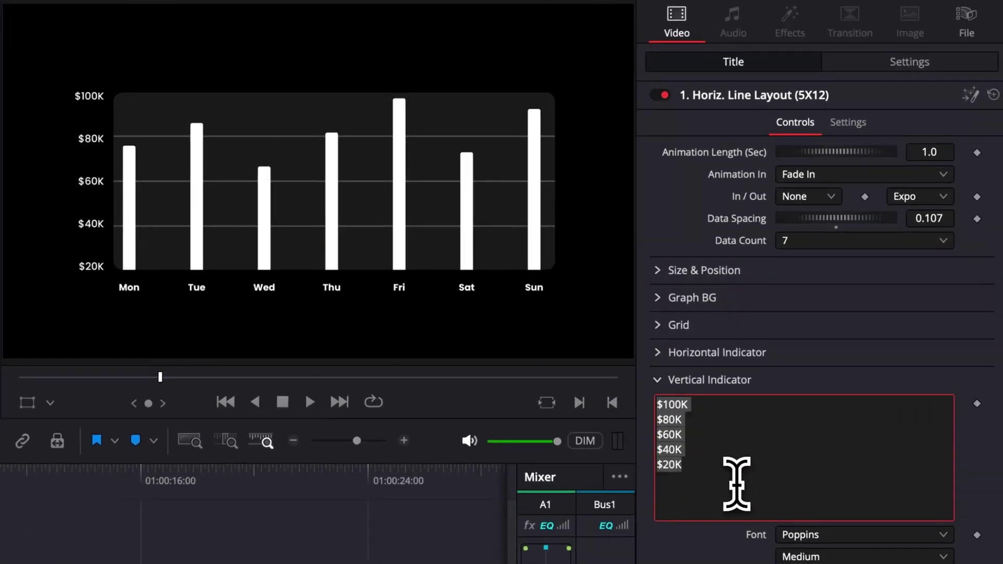
pyautogui.click(697, 447)
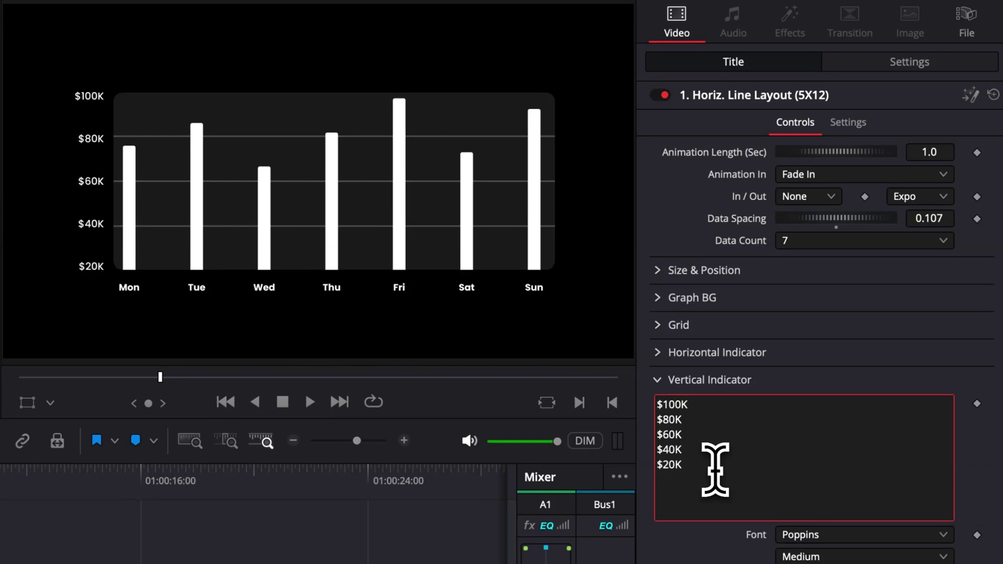
pyautogui.press('Return')
pyautogui.write('$30K')
pyautogui.press('Down')
pyautogui.press('Return')
pyautogui.write('$10K')
# Step: Insert $50K and $70K lines into the y-axis label text
pyautogui.press('Up')
pyautogui.press('Up')
pyautogui.press('Up')
pyautogui.press('Up')
pyautogui.press('Return')
pyautogui.write('$0K')
pyautogui.press('Left')
pyautogui.press('Left')
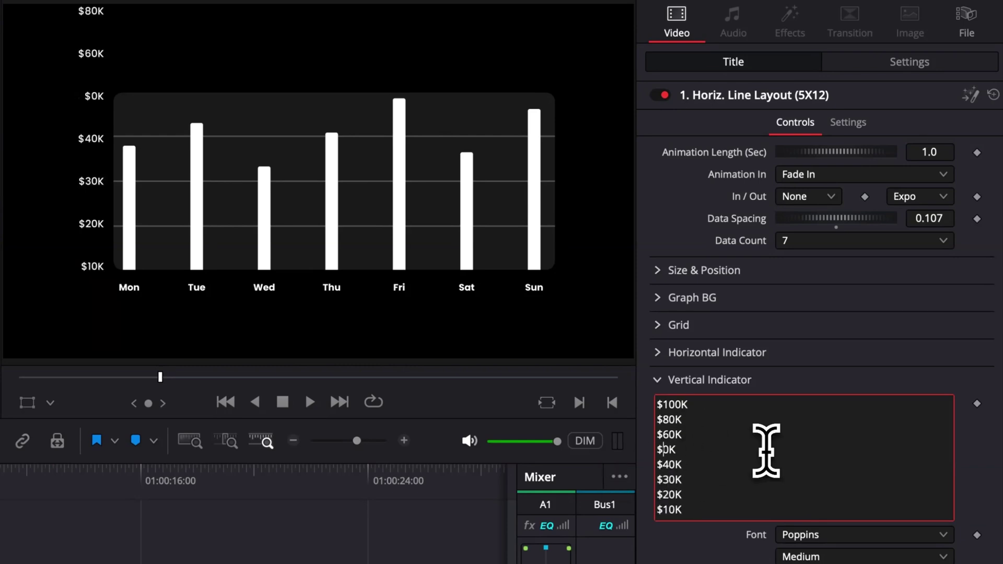
pyautogui.write('5')
pyautogui.press('Up')
pyautogui.press('Up')
pyautogui.press('End')
pyautogui.press('Return')
pyautogui.write('$70K')
pyautogui.click(991, 473)
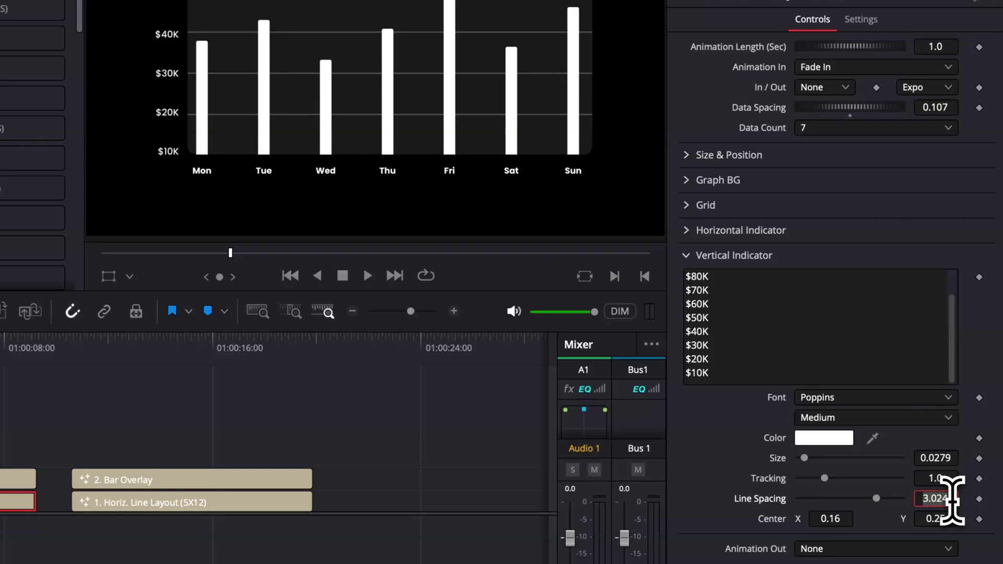
# Step: Set y-axis Line Spacing to 1, then widen it to about 1.33 so labels span the chart
pyautogui.write('1')
pyautogui.press('Tab')
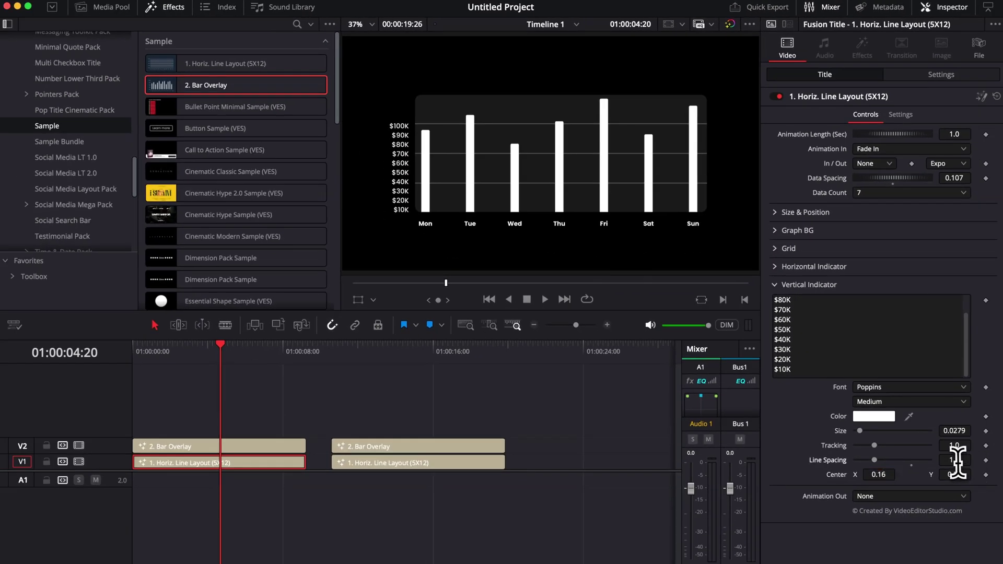
pyautogui.moveTo(958, 460); pyautogui.dragTo(964, 459)
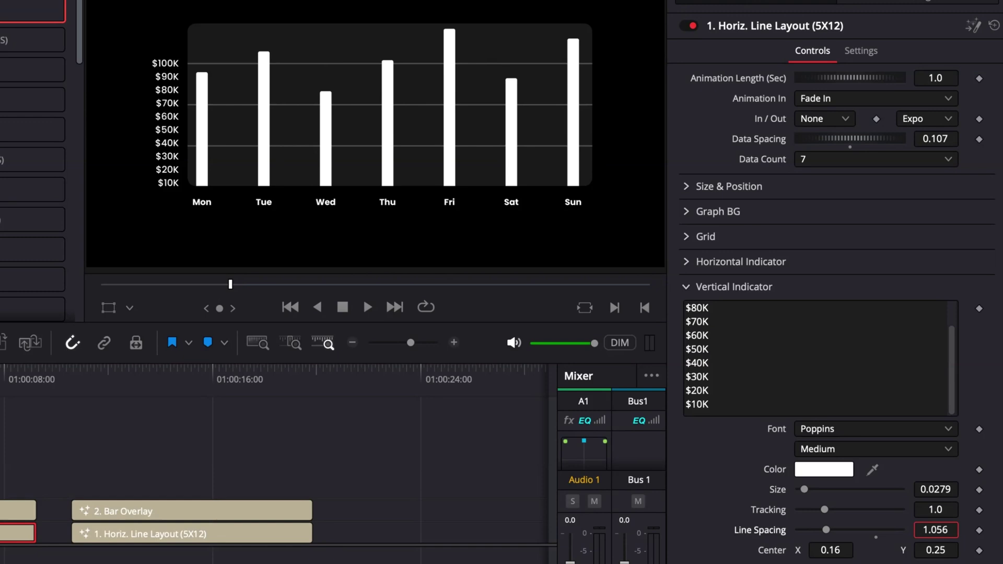
pyautogui.moveTo(936, 530); pyautogui.dragTo(952, 530)
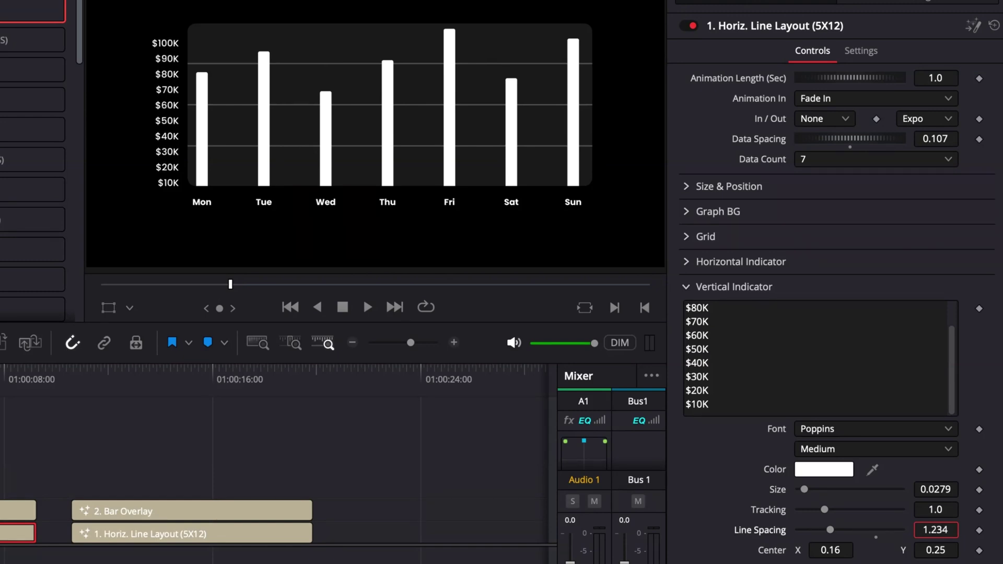
pyautogui.moveTo(830, 530); pyautogui.dragTo(834, 530)
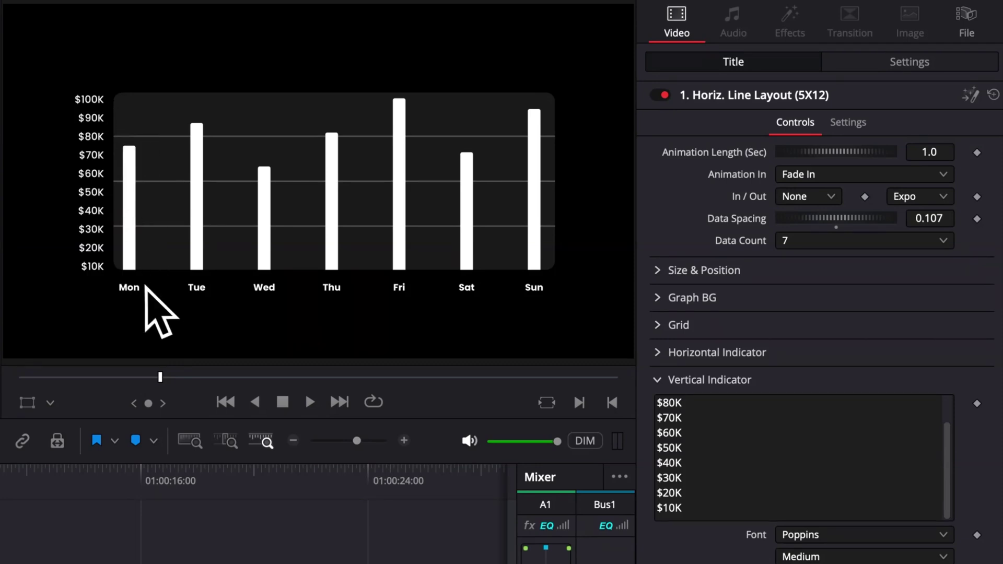
# Step: Collapse Vertical Indicator, expand Grid and set its rows to 10
pyautogui.click(659, 380)
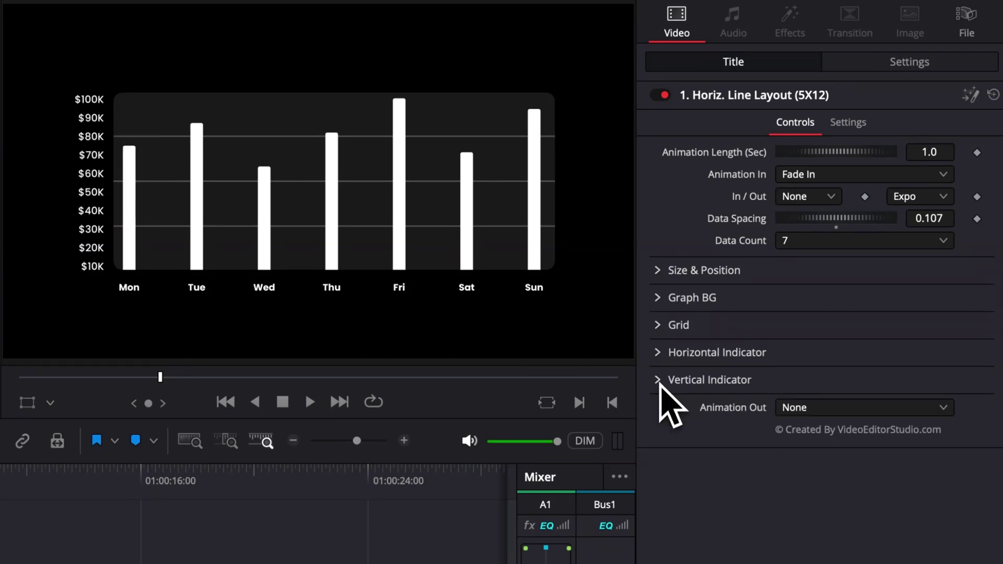
pyautogui.click(658, 326)
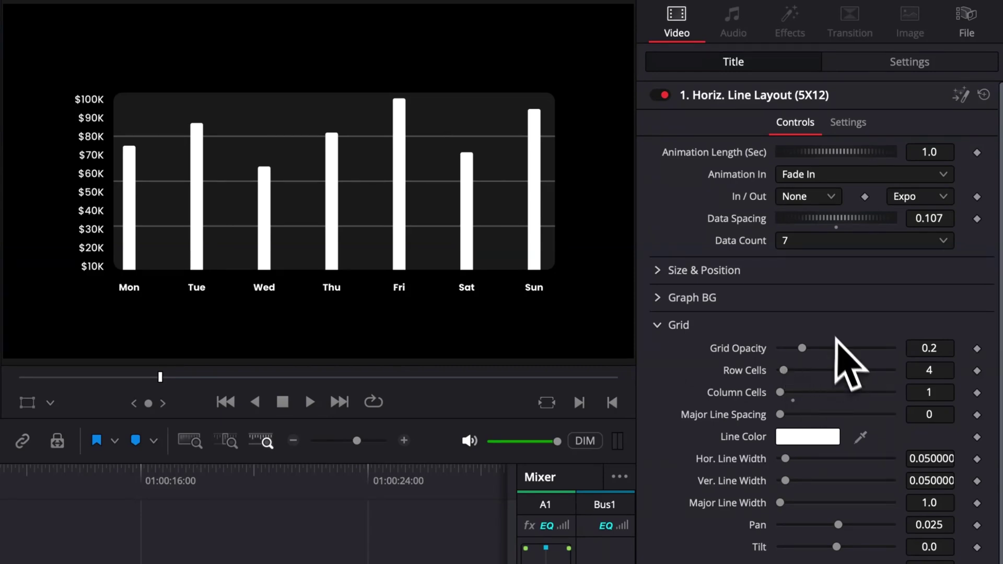
pyautogui.click(944, 372)
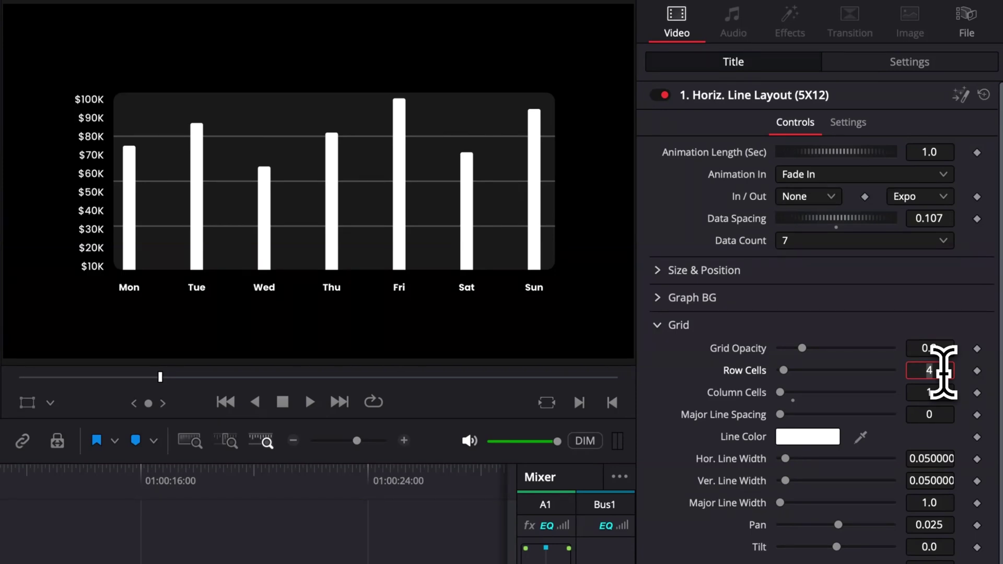
pyautogui.write('10')
pyautogui.press('Return')
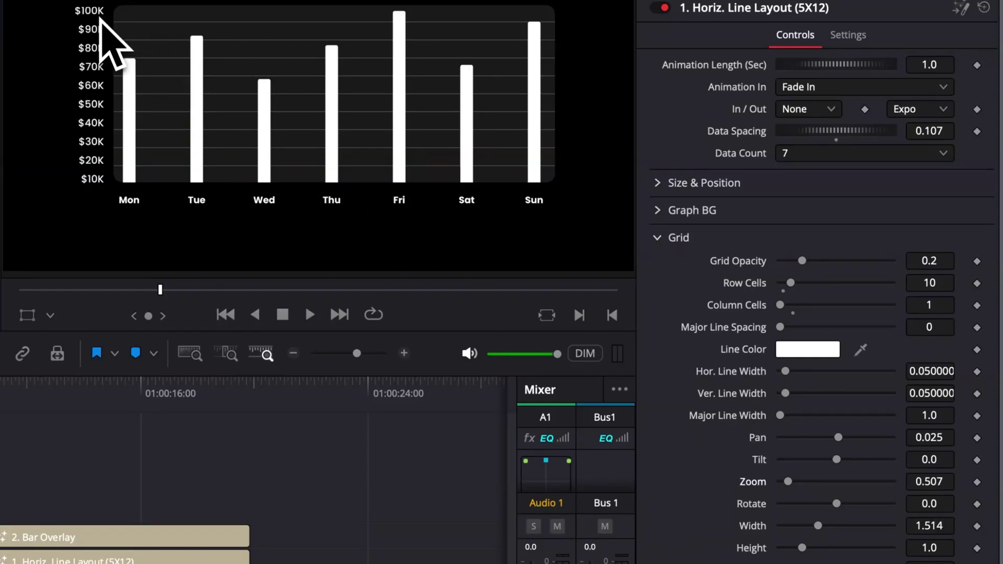
# Step: Raise the grid Zoom to 0.594 so gridlines match the value labels
pyautogui.click(933, 482)
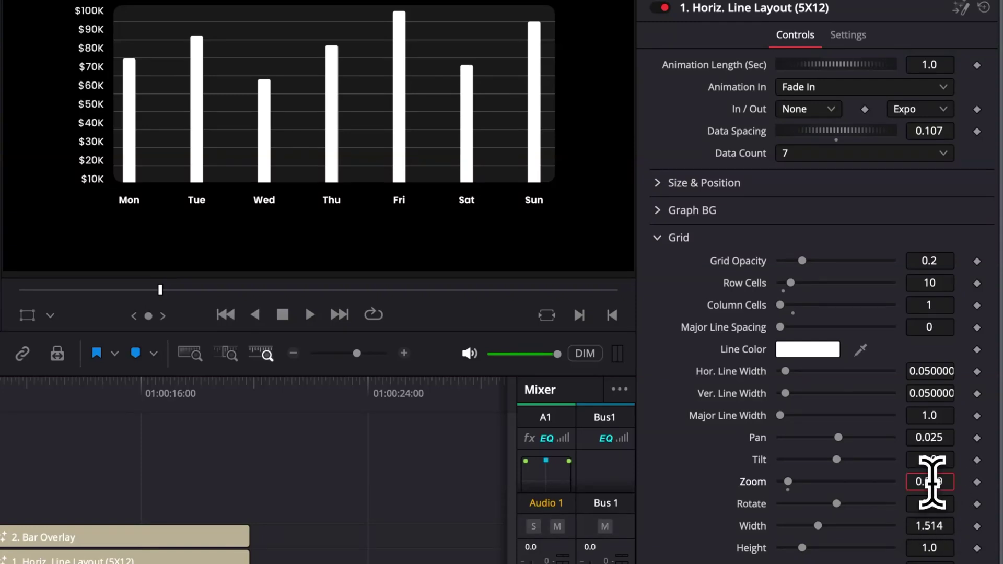
pyautogui.moveTo(932, 482); pyautogui.dragTo(950, 481)
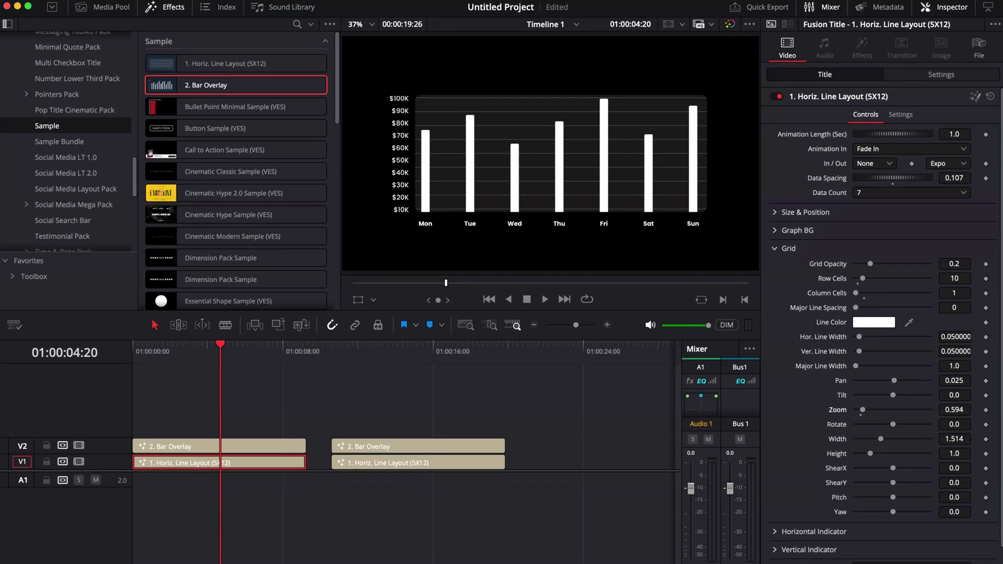
pyautogui.hotkey('ctrl', '=')
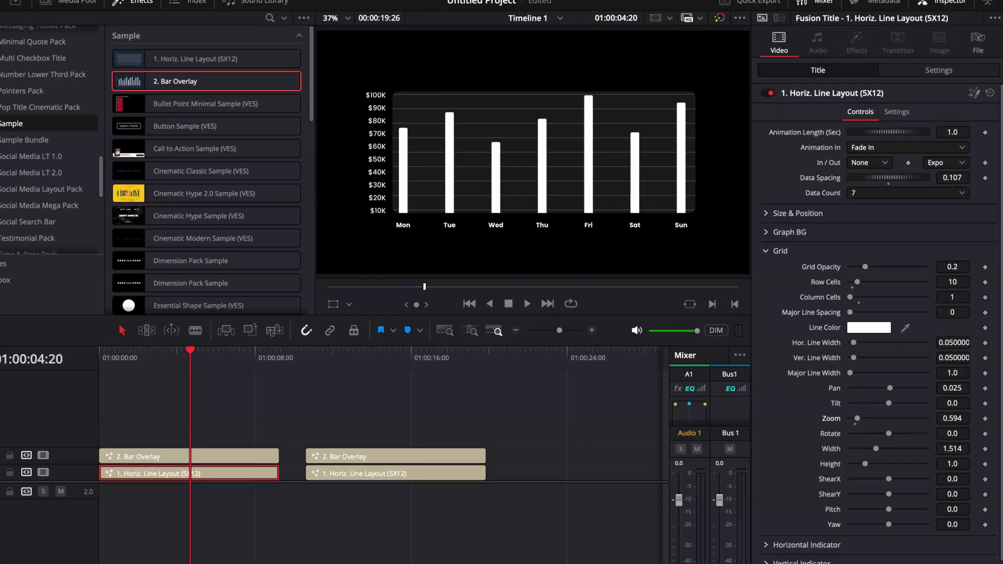
# Step: Set grid Row Cells to 11, experiment with Column Cells, and fade out the grid opacity
pyautogui.moveTo(790, 325); pyautogui.dragTo(795, 326)
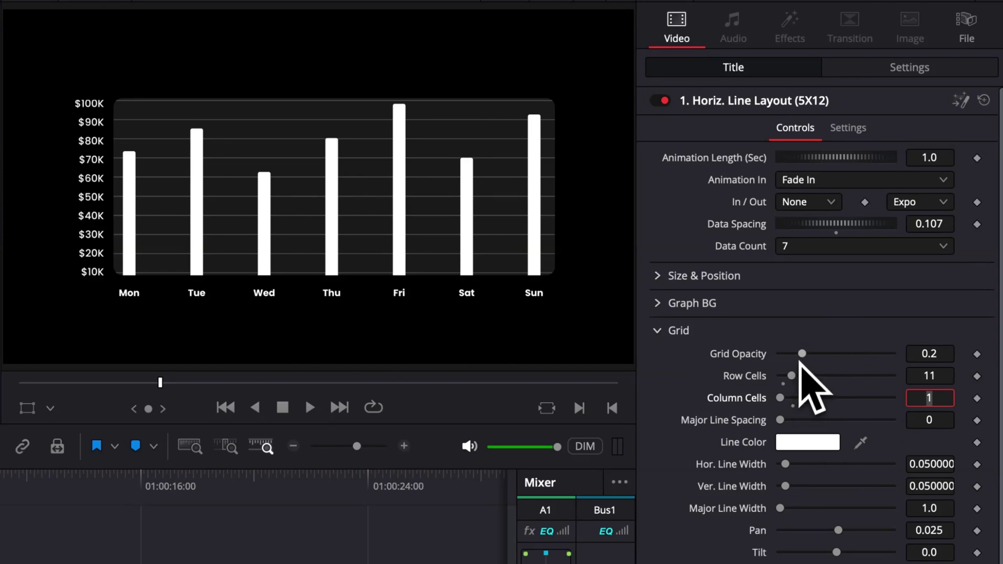
pyautogui.moveTo(783, 399); pyautogui.dragTo(837, 399)
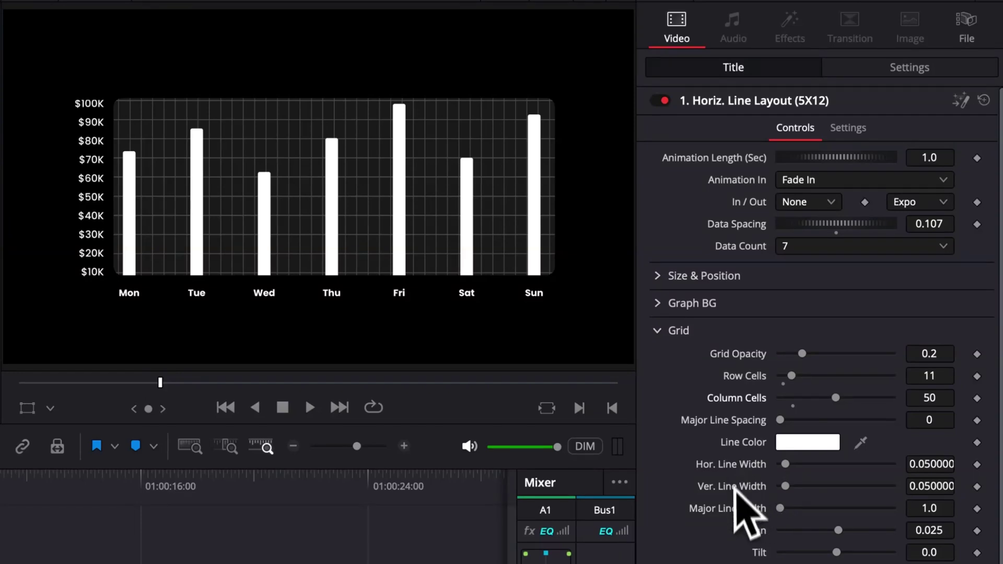
pyautogui.scroll(-1, 735, 504)
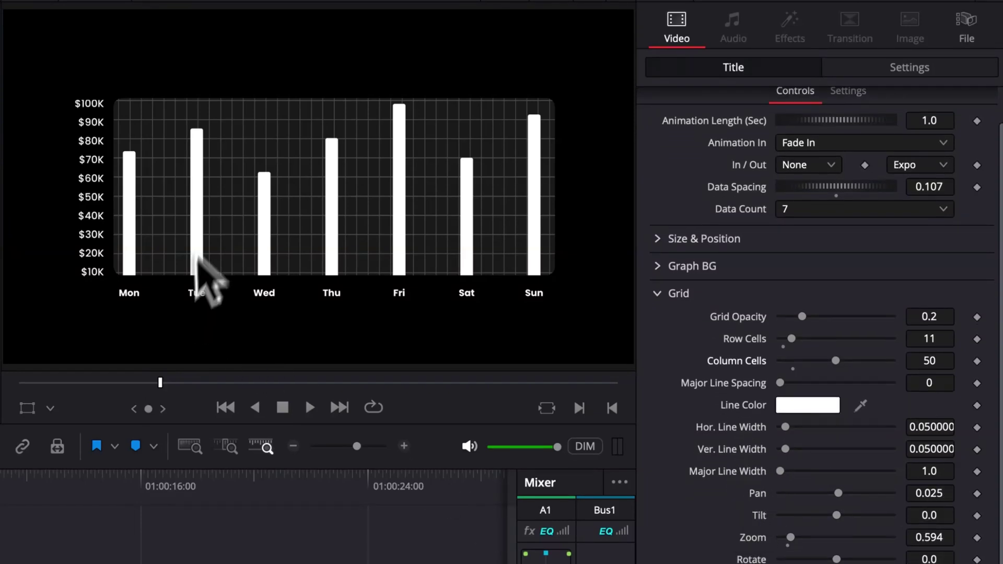
pyautogui.scroll(1, 709, 423)
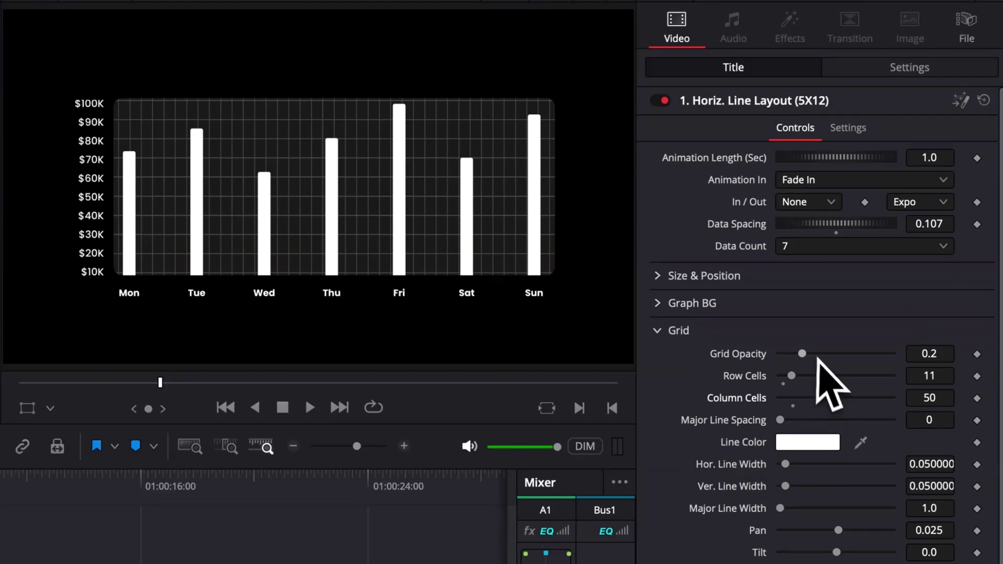
pyautogui.moveTo(803, 354); pyautogui.dragTo(783, 354)
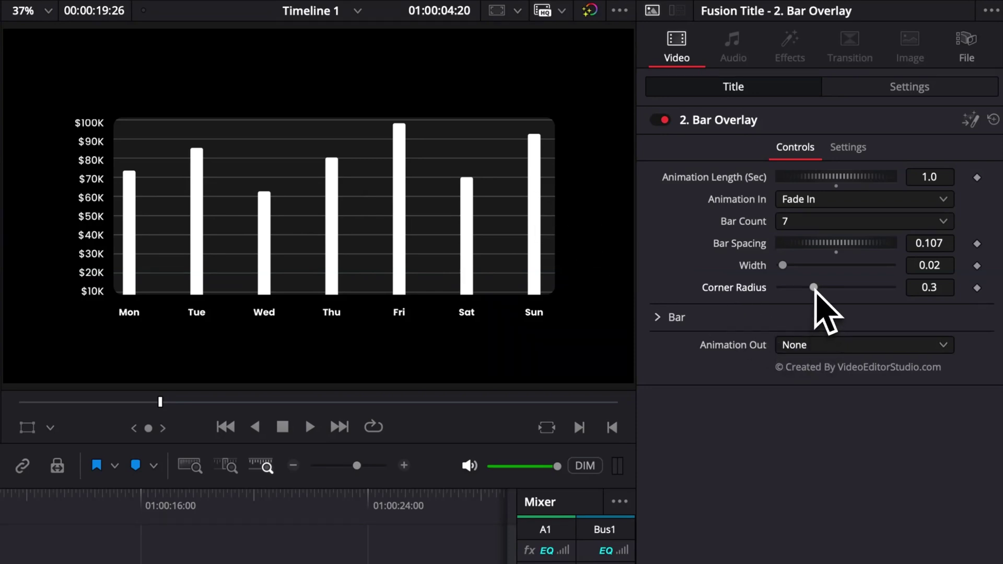
# Step: Set Corner Radius to 1.0 and lower Bar 2 Scale to 0.563 to shorten the Tuesday bar
pyautogui.moveTo(814, 288); pyautogui.dragTo(927, 298)
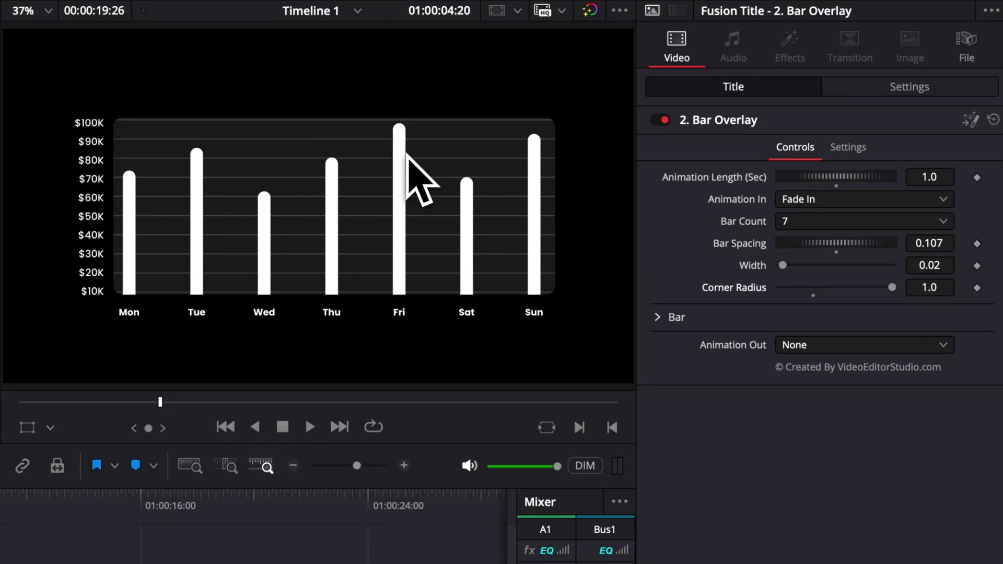
pyautogui.click(658, 317)
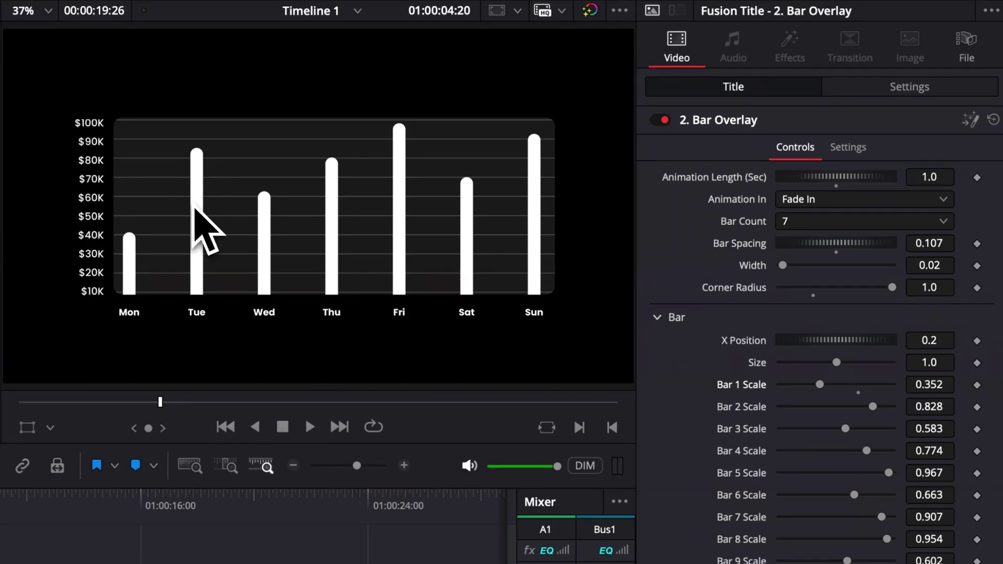
pyautogui.moveTo(950, 406); pyautogui.dragTo(938, 406)
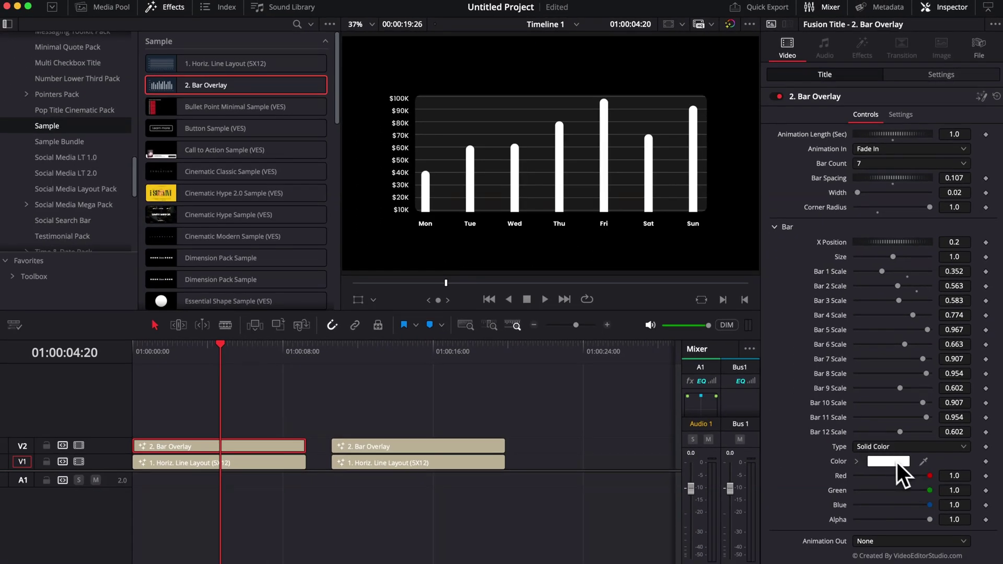
# Step: Colour the bars dark red on the colour wheel and set X Position to 0.181
pyautogui.click(897, 462)
pyautogui.click(844, 330)
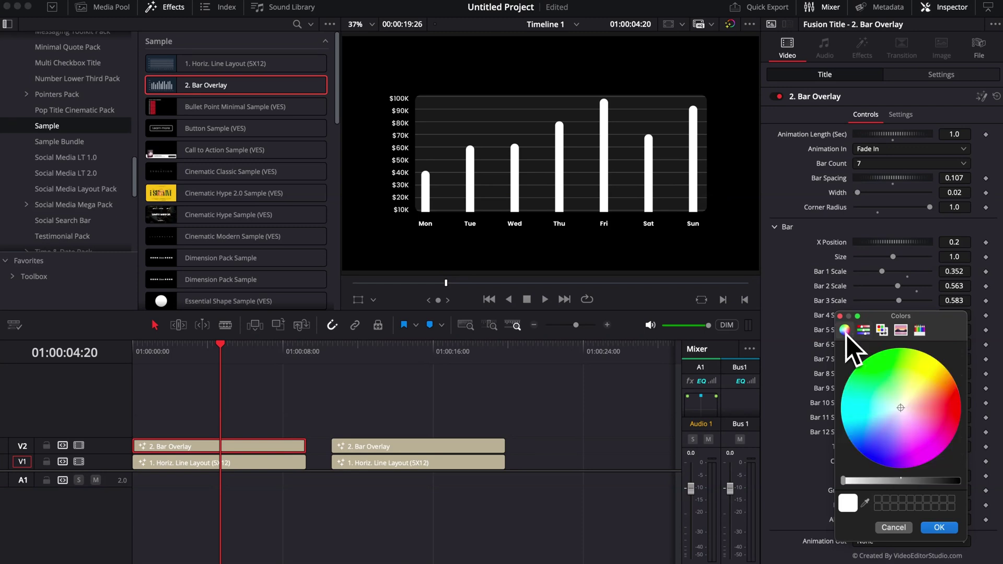
pyautogui.click(940, 412)
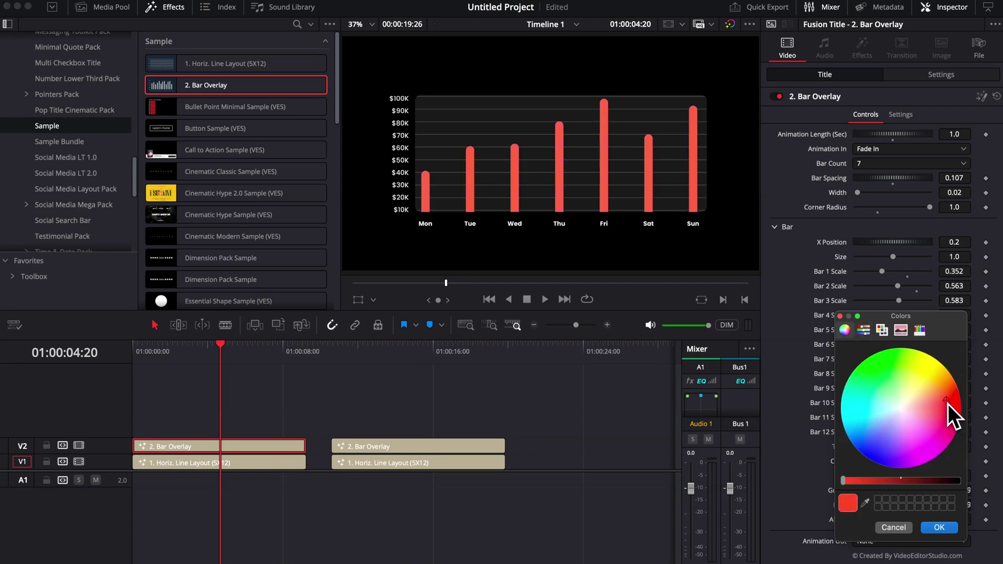
pyautogui.moveTo(876, 486)
pyautogui.mouseDown()
pyautogui.moveTo(910, 484)
pyautogui.moveTo(885, 483)
pyautogui.mouseUp()
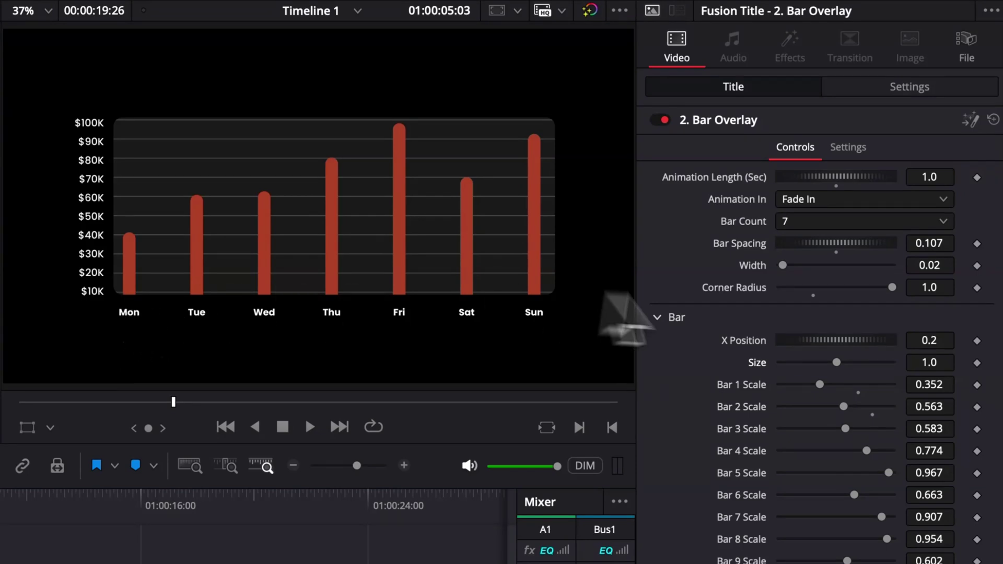
pyautogui.moveTo(930, 340); pyautogui.dragTo(914, 340)
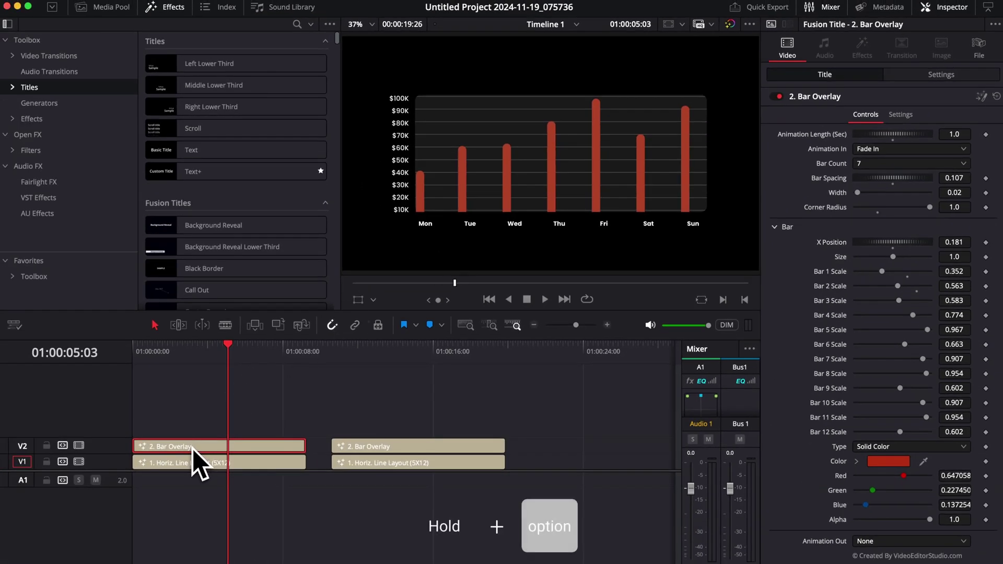
# Step: Duplicate the Bar Overlay onto V3, set its X Position to 0.21 and colour it blue
pyautogui.moveTo(193, 448); pyautogui.dragTo(193, 432)
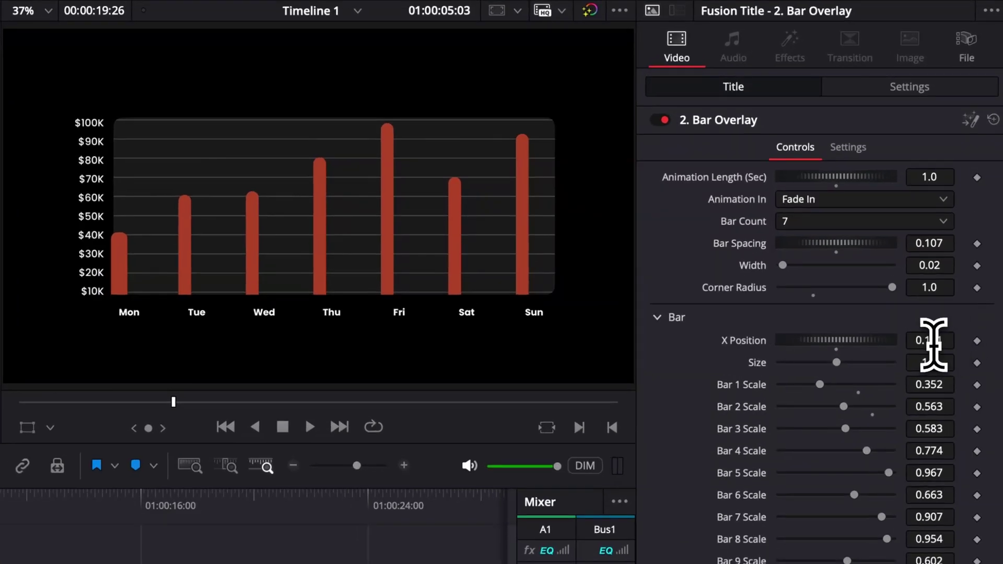
pyautogui.moveTo(930, 340); pyautogui.dragTo(941, 340)
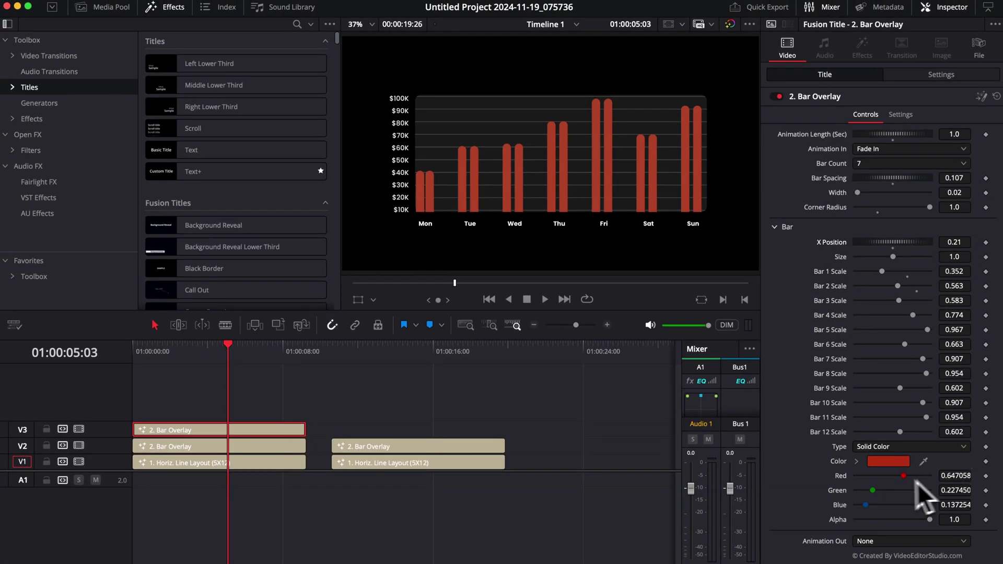
pyautogui.click(883, 462)
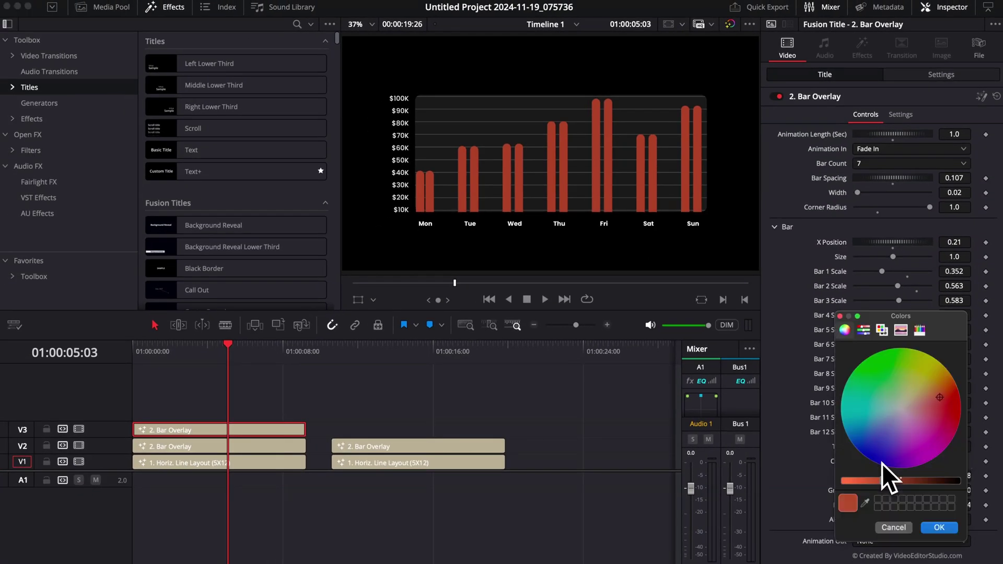
pyautogui.click(880, 439)
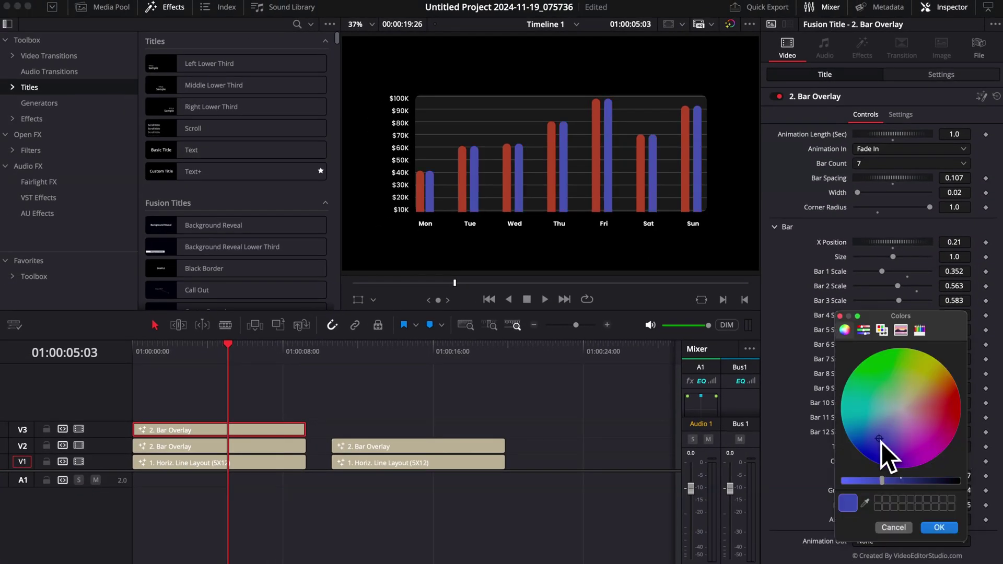
pyautogui.click(938, 527)
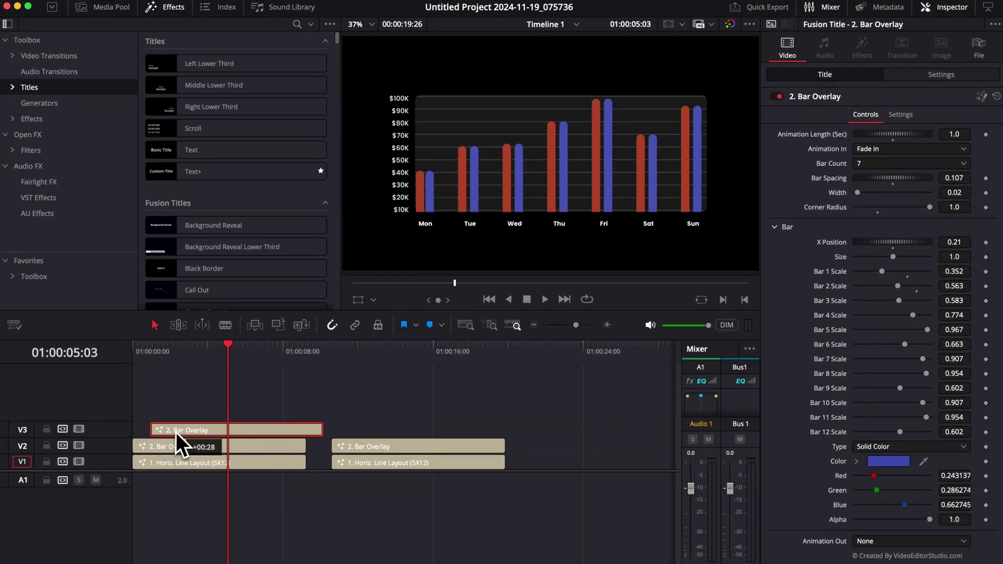
# Step: Shift the V3 Bar Overlay clip slightly later, then play the chart from the start
pyautogui.moveTo(175, 432); pyautogui.dragTo(187, 434)
pyautogui.click(133, 355)
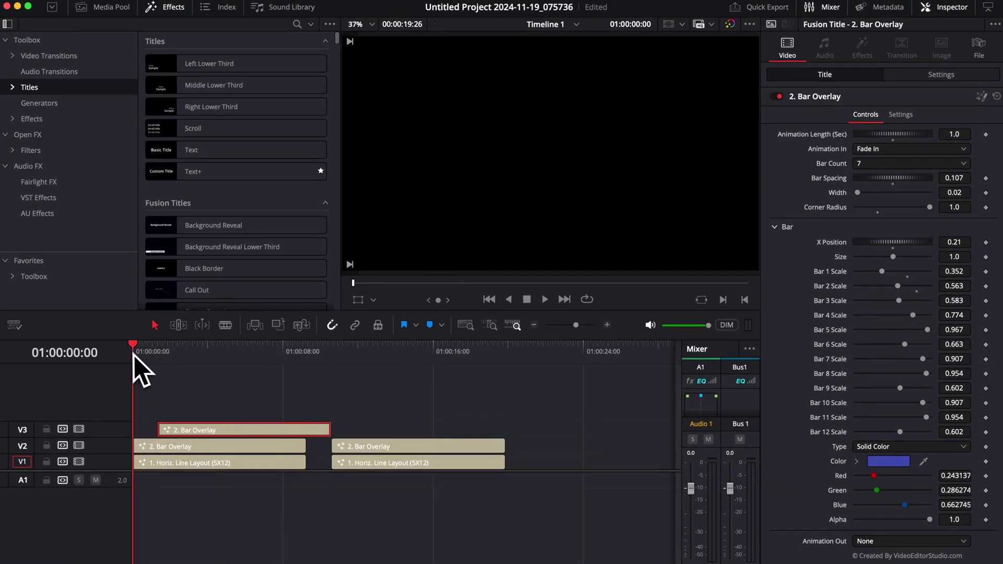
pyautogui.press('space')
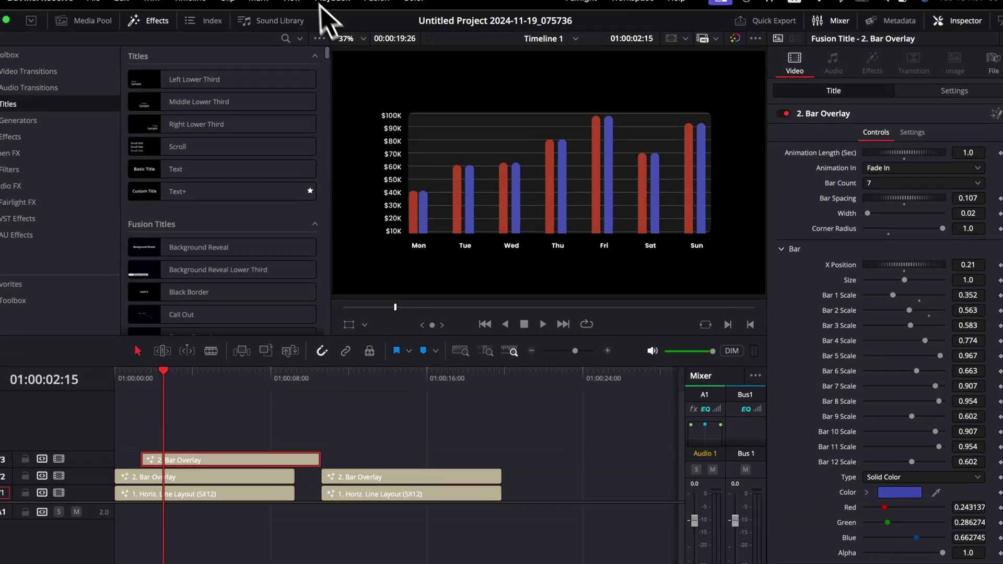
# Step: Set Playback > Render Cache to Smart
pyautogui.click(330, 3)
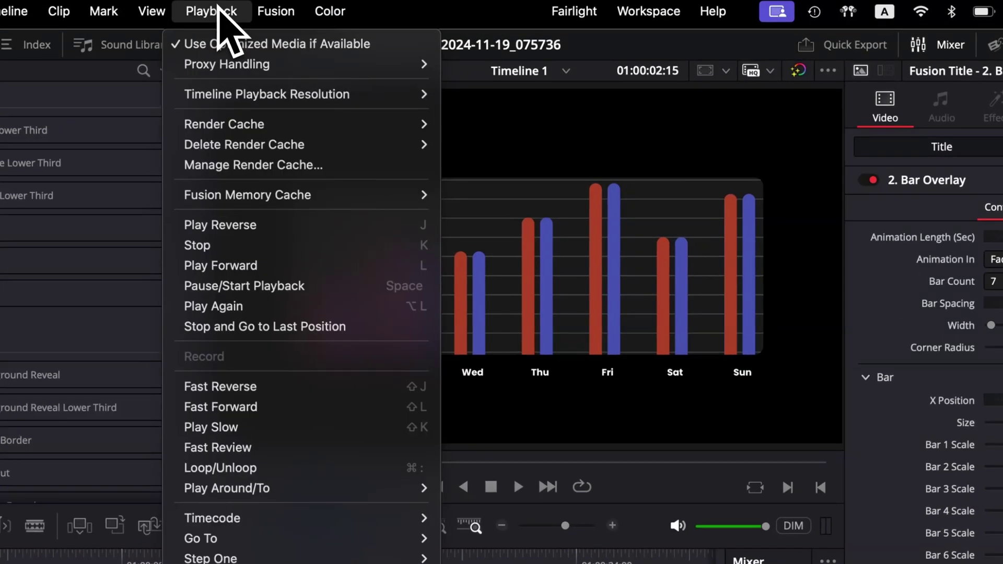
pyautogui.moveTo(230, 125)
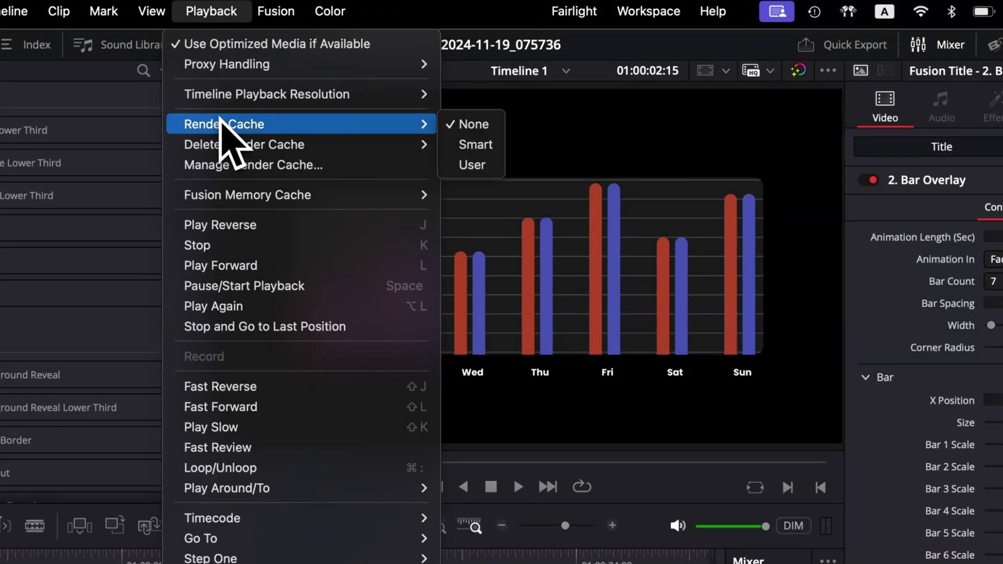
pyautogui.click(485, 143)
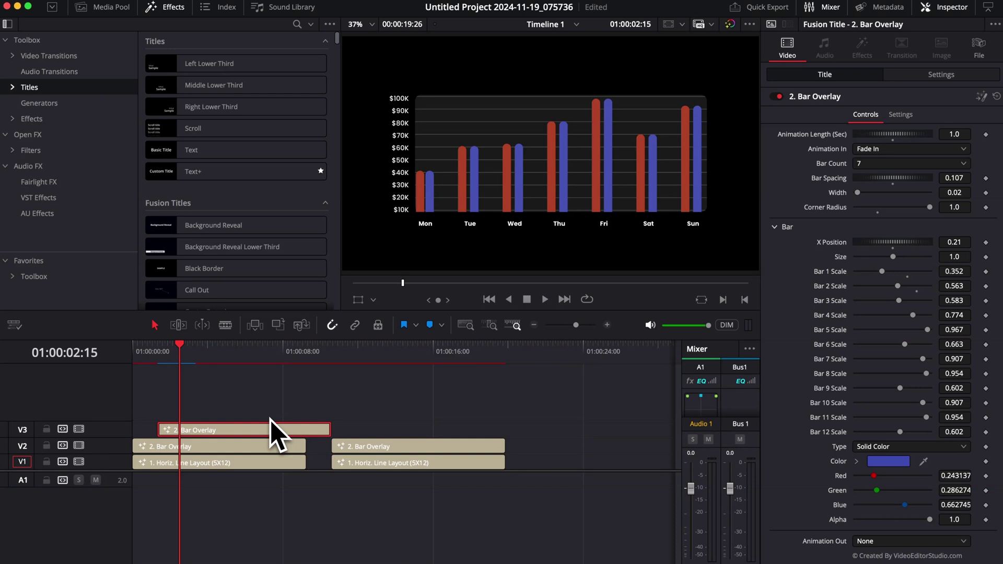
# Step: Return the playhead to the timeline start and play the cached chart animation
pyautogui.moveTo(158, 347); pyautogui.dragTo(135, 349)
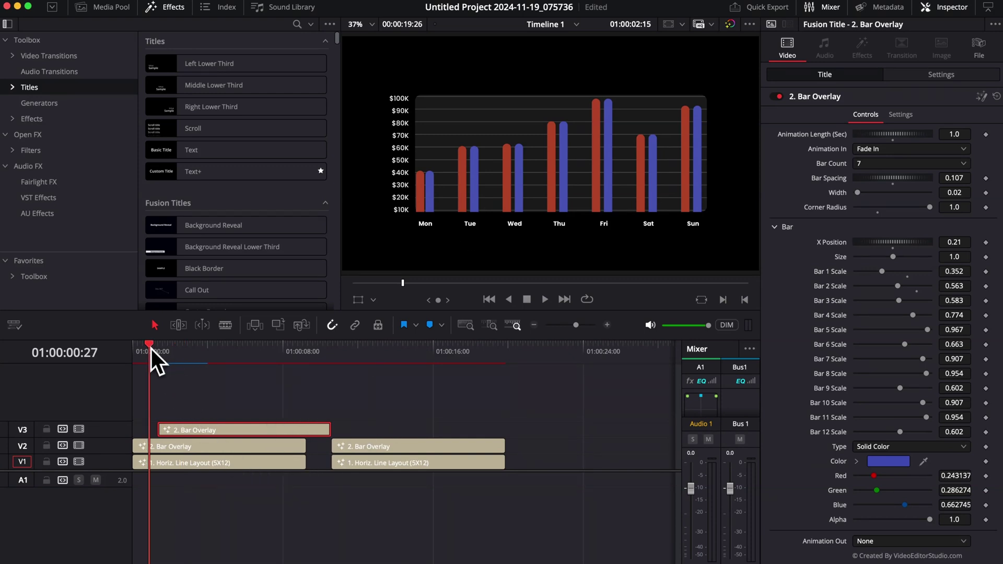
pyautogui.press('space')
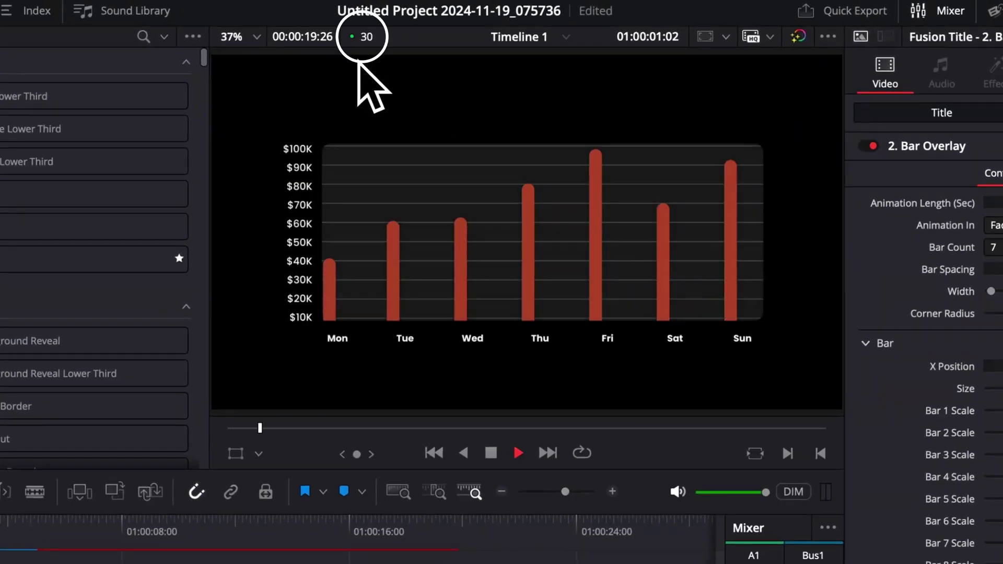